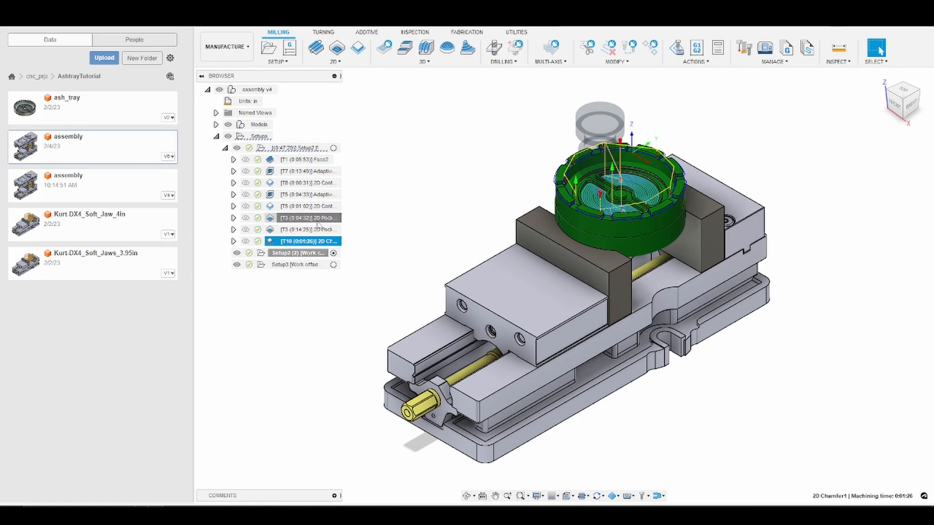
Step: Review the existing pocket and chamfer toolpaths of the first setup
left_click(317, 219)
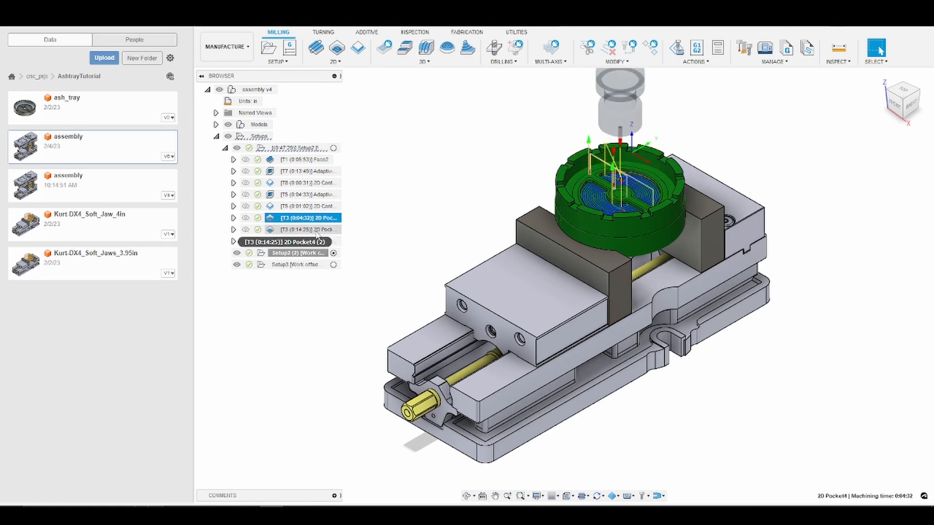
left_click(317, 230)
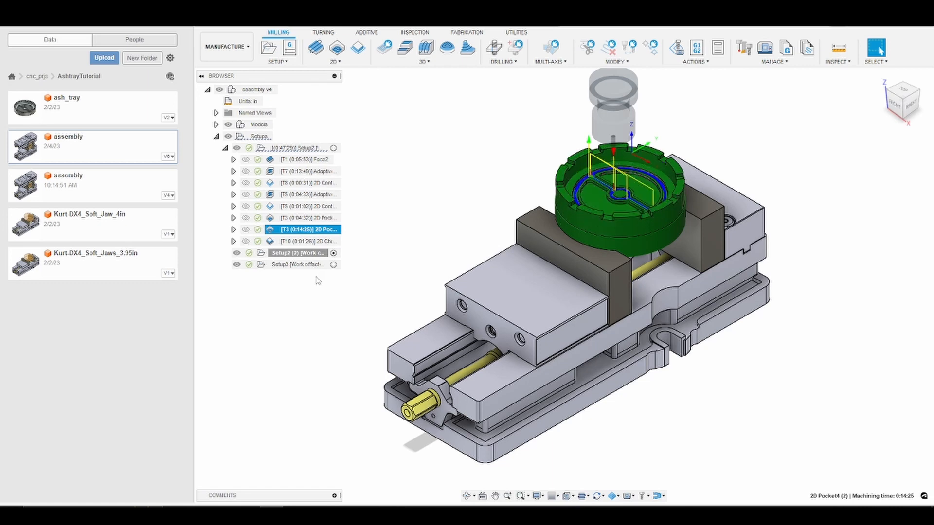
left_click(312, 242)
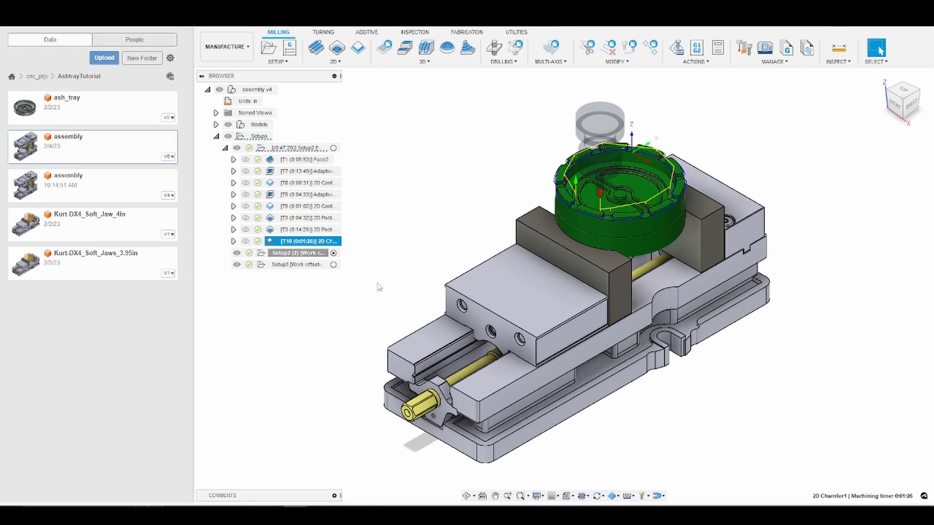
Step: In the second setup, start a 2D Pocket and choose tool 8 – Ø3/8" gorilla silverback, 3/8 shank, 3fl from the 770m+ library
left_click(303, 258)
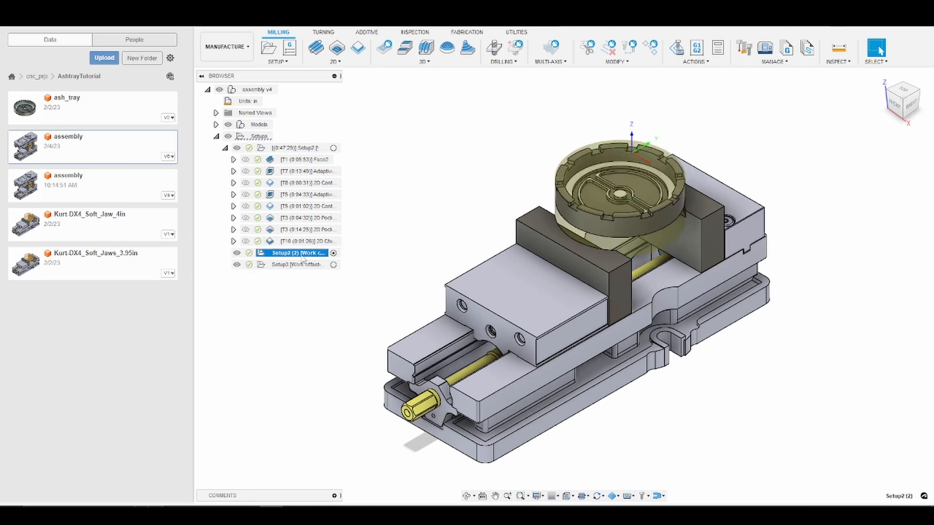
left_click(336, 62)
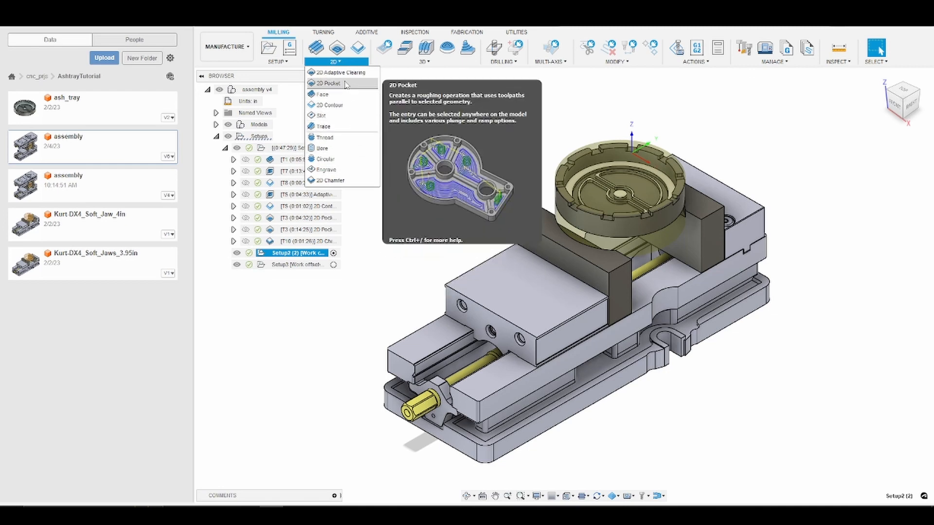
left_click(346, 83)
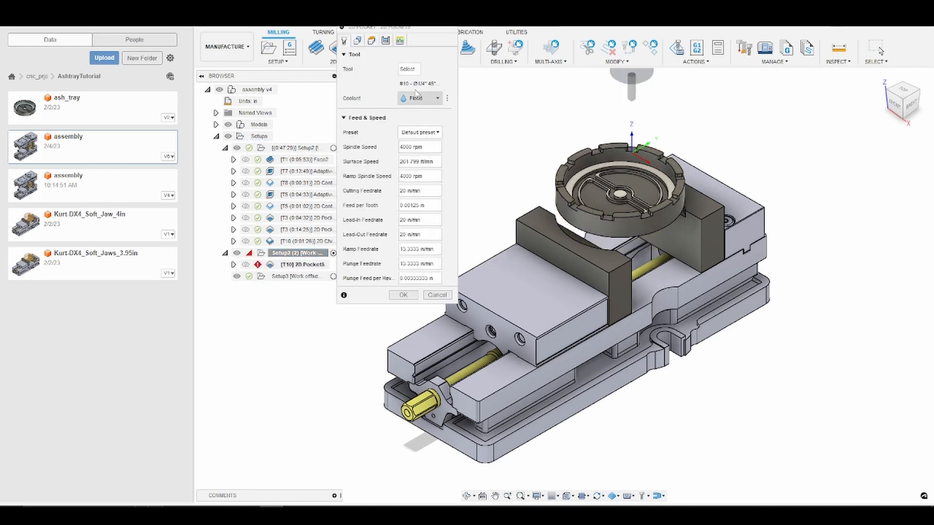
left_click(407, 69)
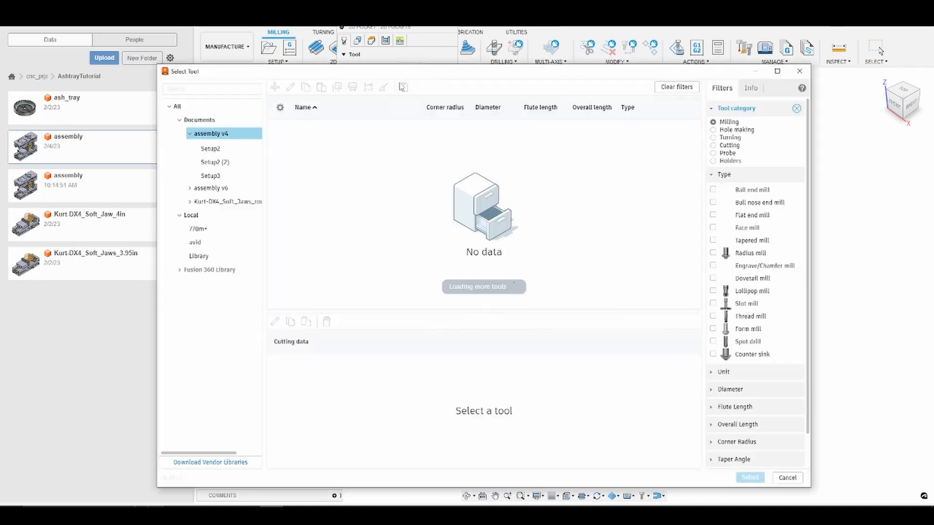
left_click(206, 229)
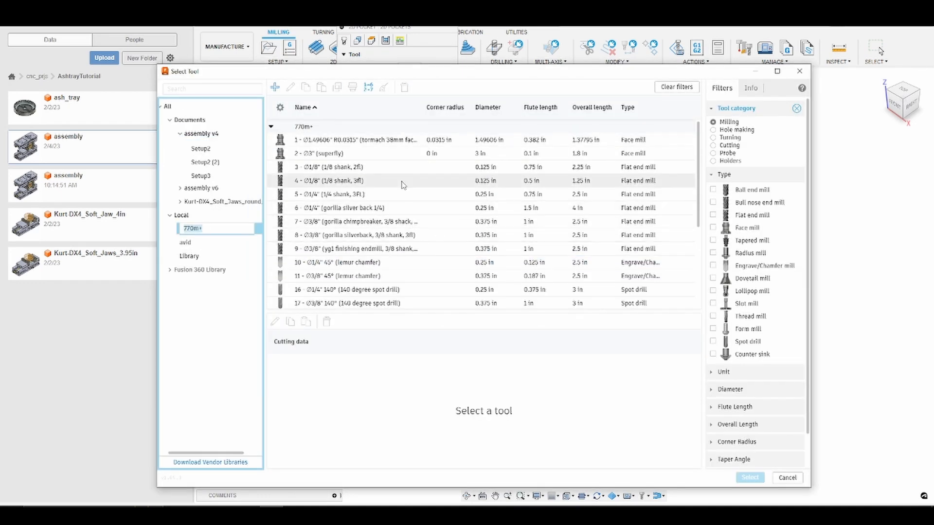
left_click(361, 235)
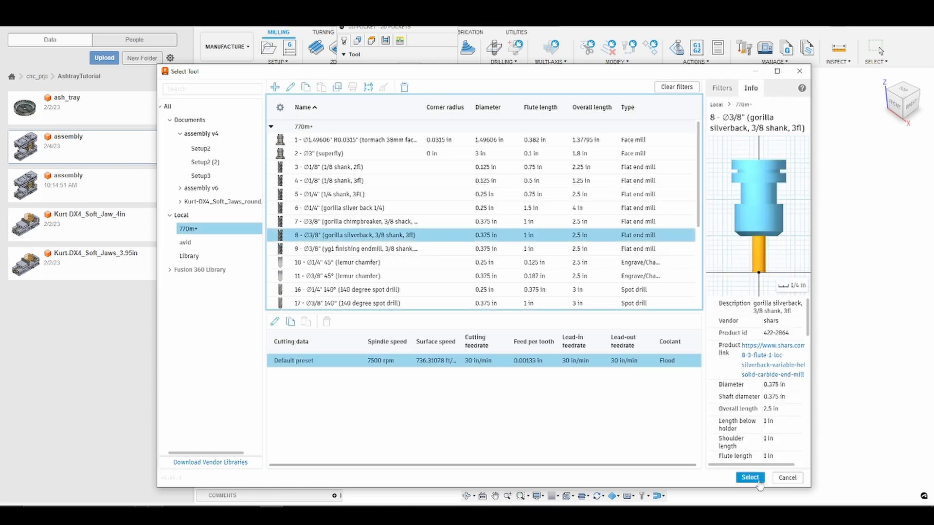
left_click(749, 477)
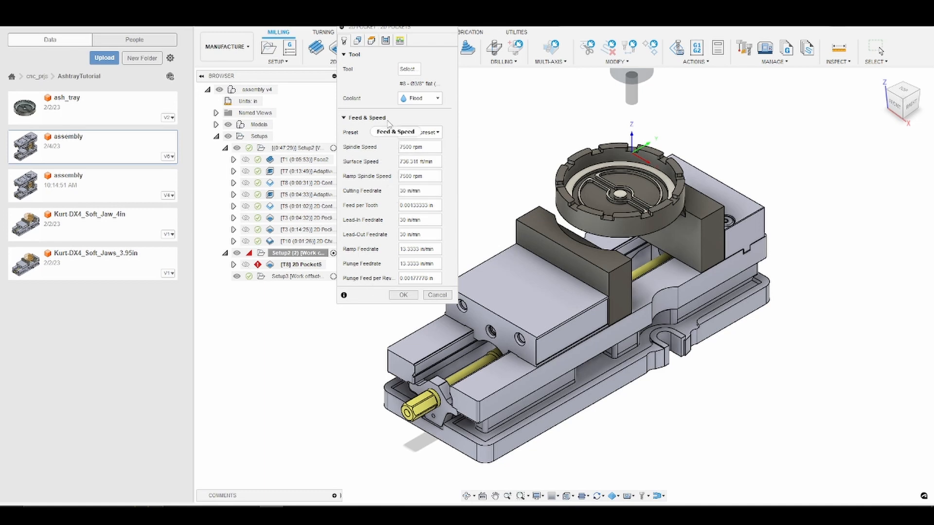
Step: Select the ashtray's circular inner floor as the pocket geometry
left_click(362, 44)
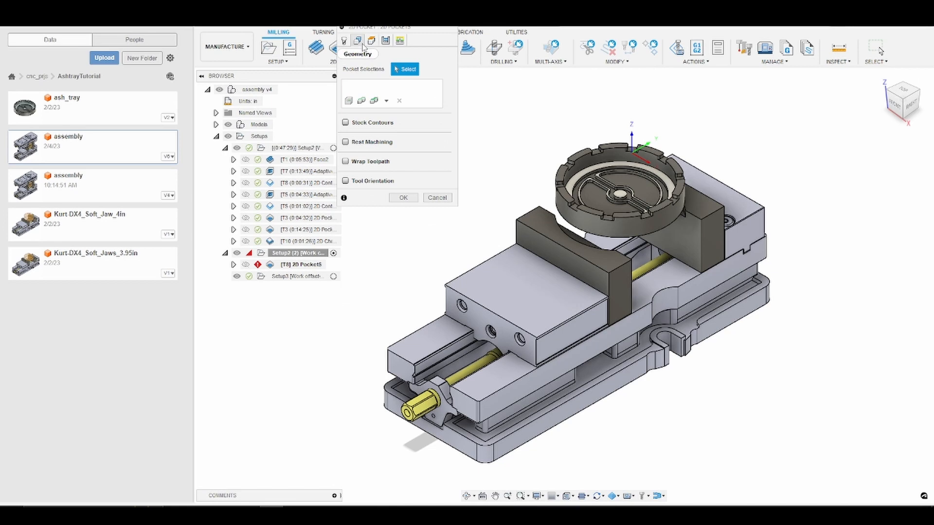
scroll(591, 183, "up", 3)
scroll(590, 182, "up", 3)
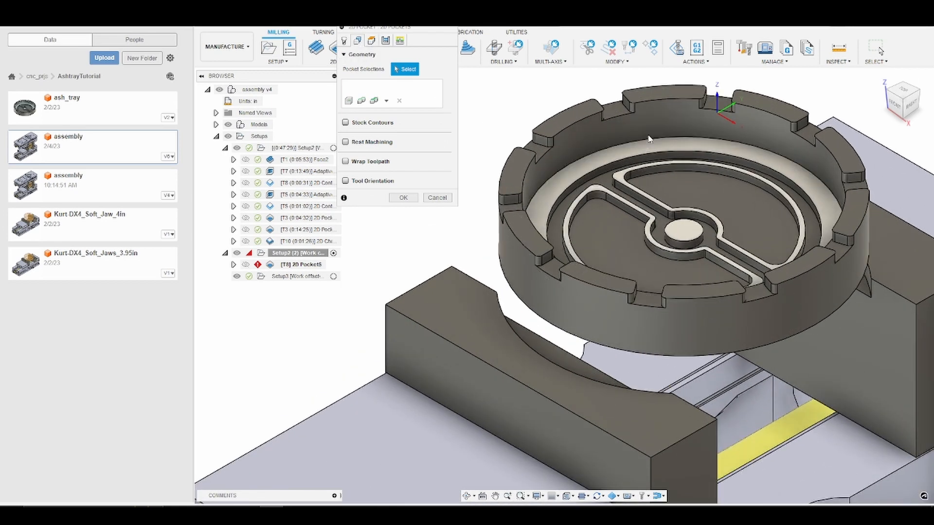
scroll(627, 145, "up", 2)
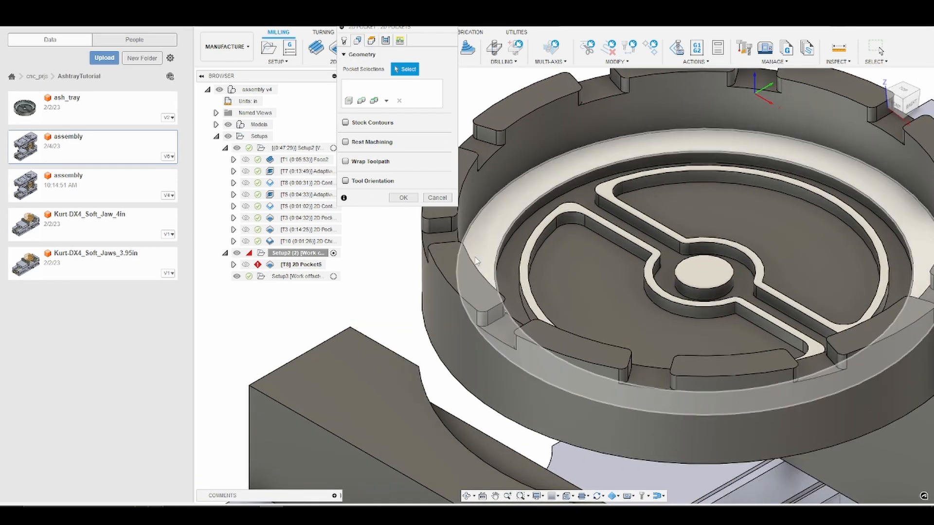
left_click(540, 169)
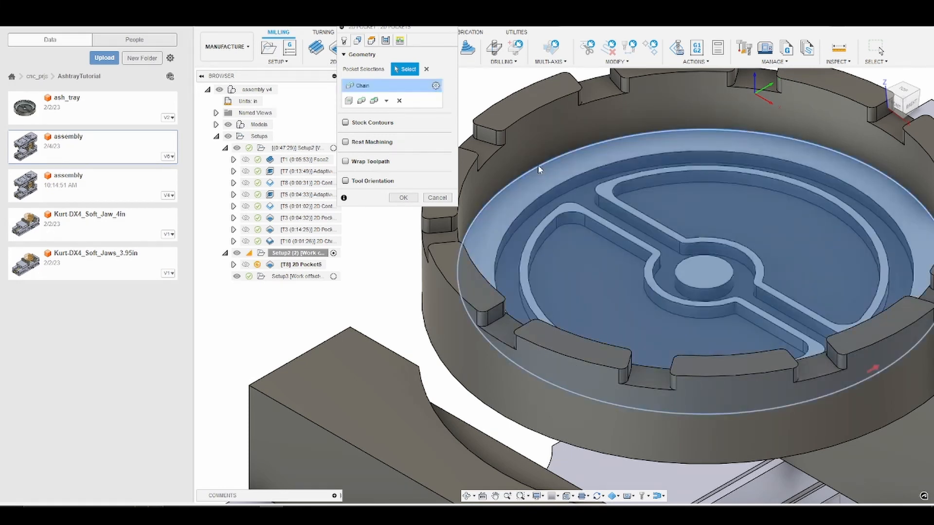
Step: Set the top height from a selection, picking the ashtray's inner ring ledge face
left_click(372, 41)
middle_click_drag(637, 284, 628, 280, "shift")
scroll(642, 291, "down", 3)
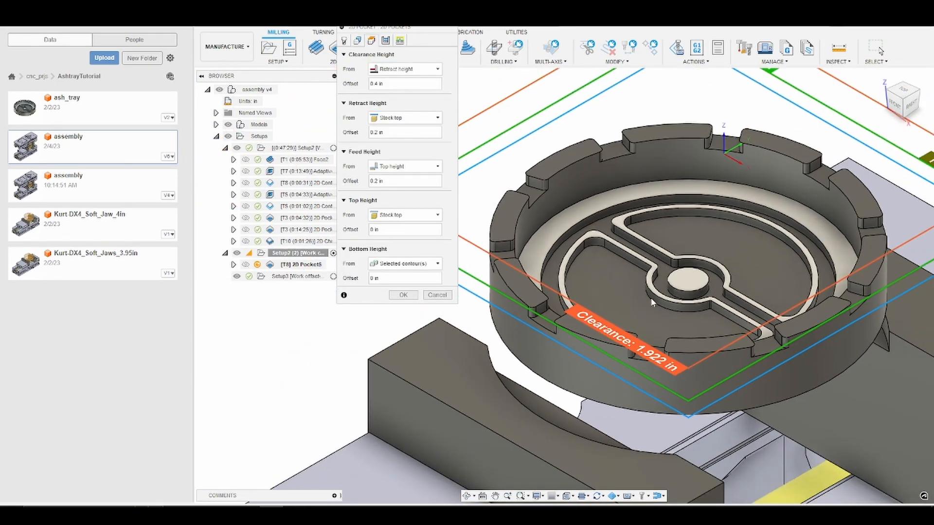
scroll(651, 297, "up", 3)
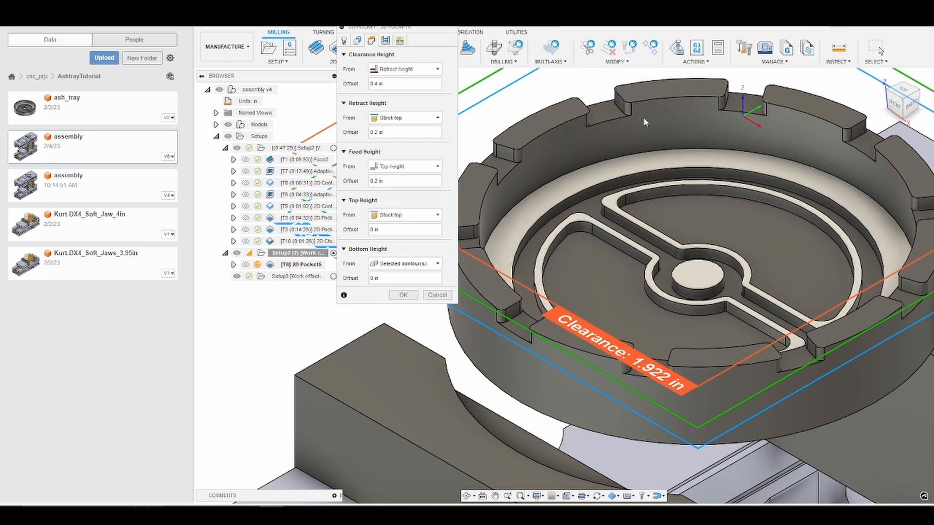
left_click(437, 216)
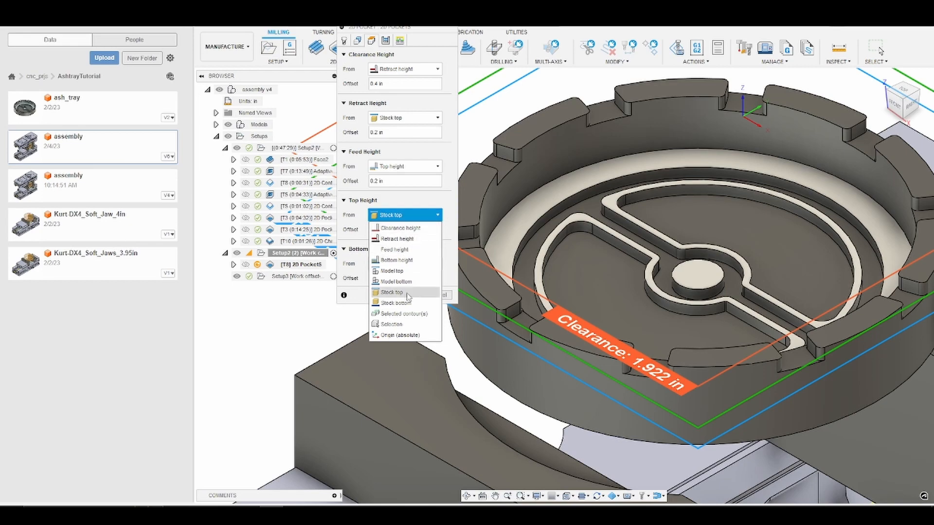
left_click(392, 324)
scroll(552, 222, "up", 3)
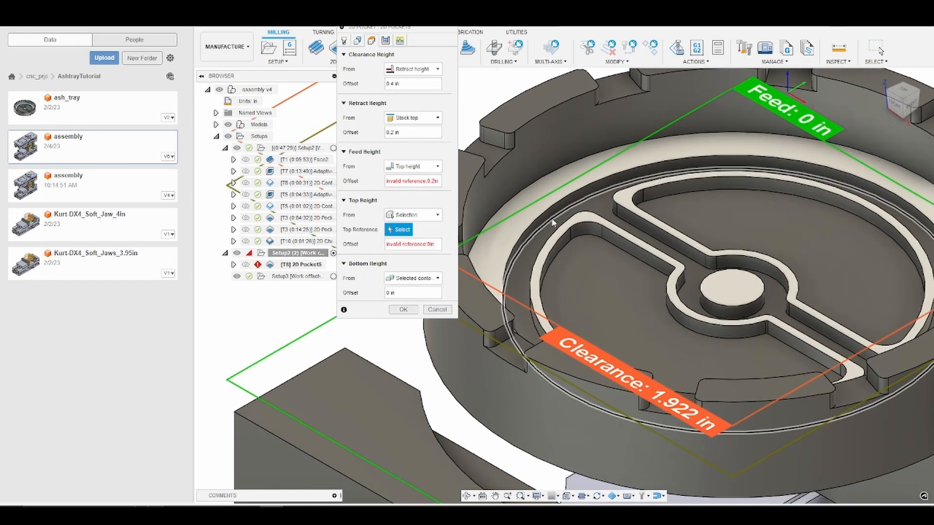
left_click(552, 200)
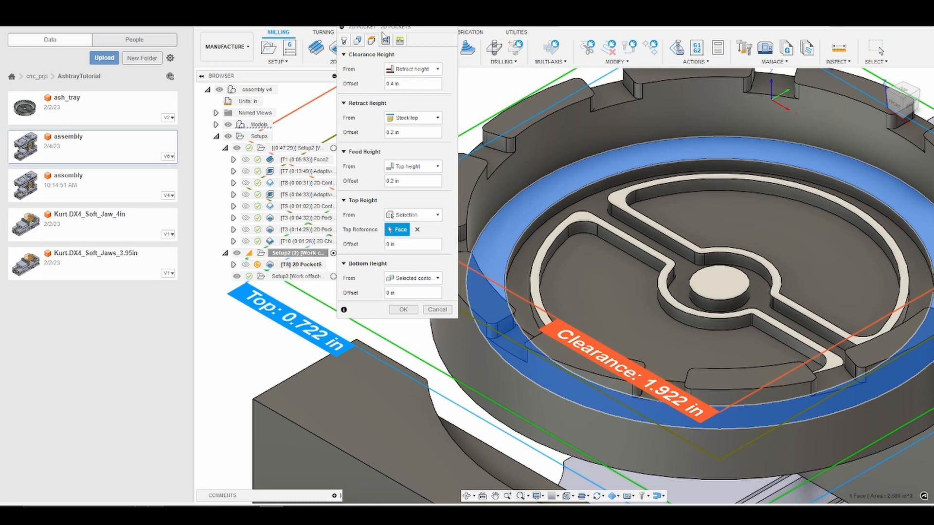
Step: Enable finishing passes and set the maximum stepover to 0.1875 in
left_click(385, 39)
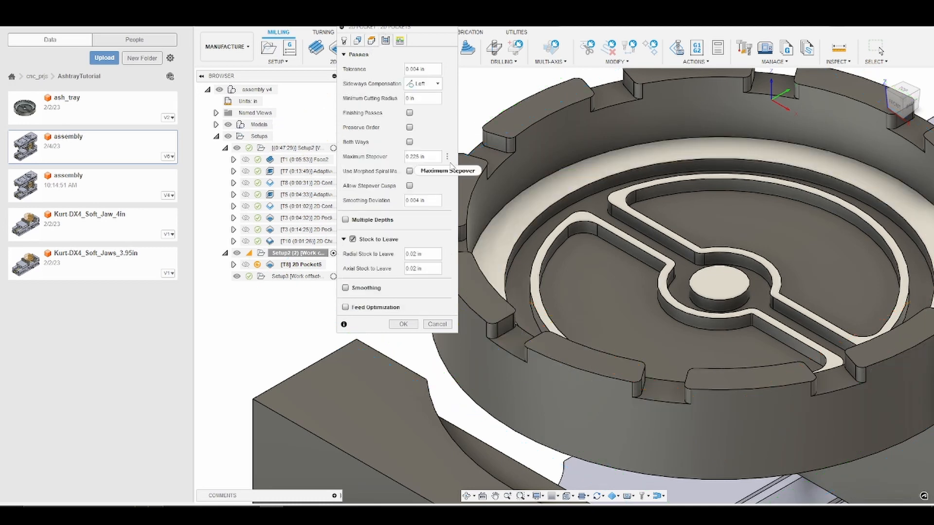
left_click(410, 113)
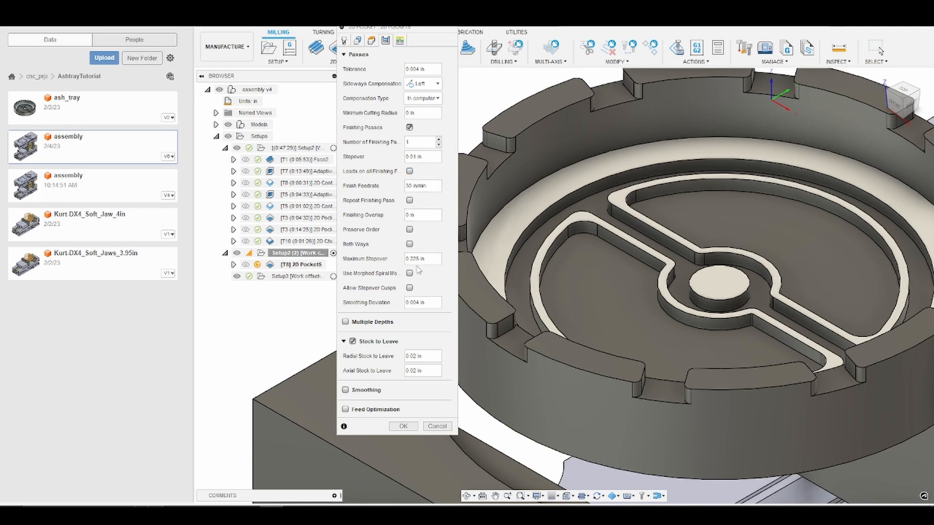
left_click(418, 261)
type("0.1875")
Step: Turn off stock to leave and enable smoothing and feed optimization
left_click(353, 341)
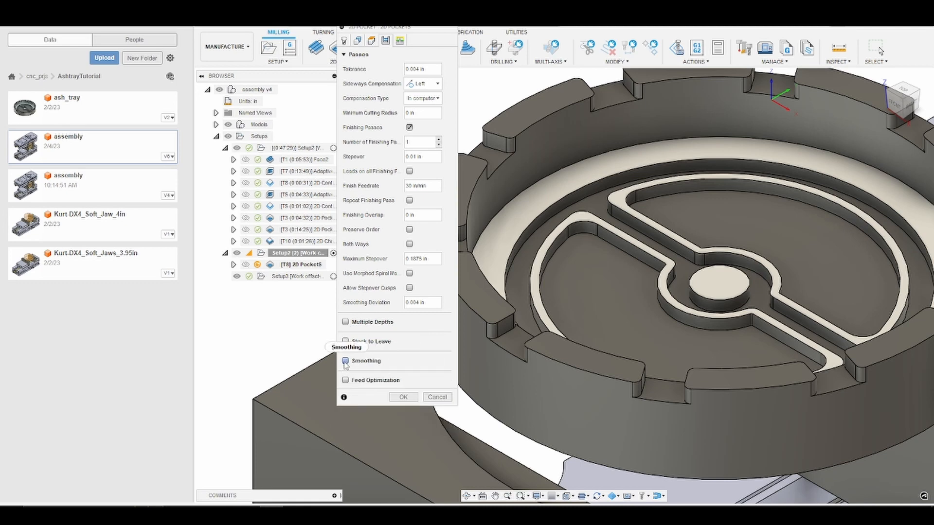
left_click(345, 360)
left_click(346, 395)
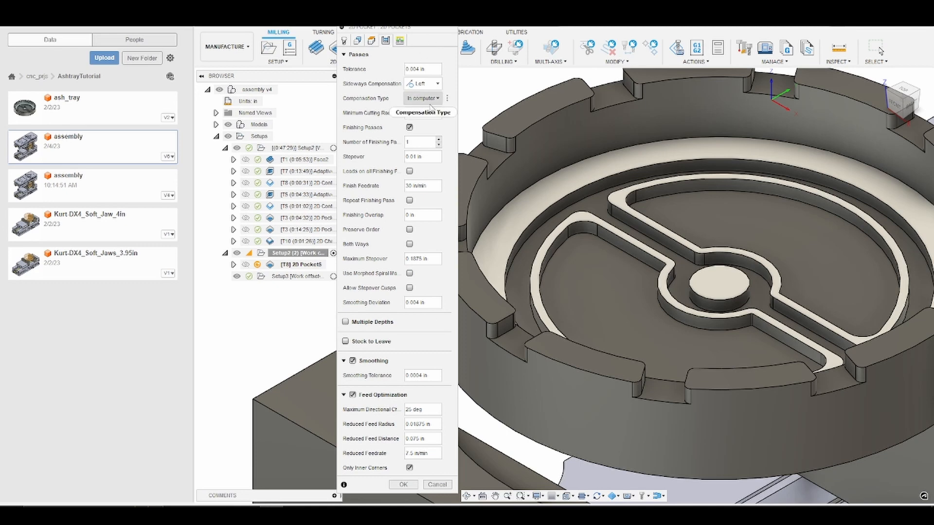
Step: Lower the ramp clearance height, set the lead-in sweep angle to 45 deg, and confirm the pocket operation
left_click(399, 40)
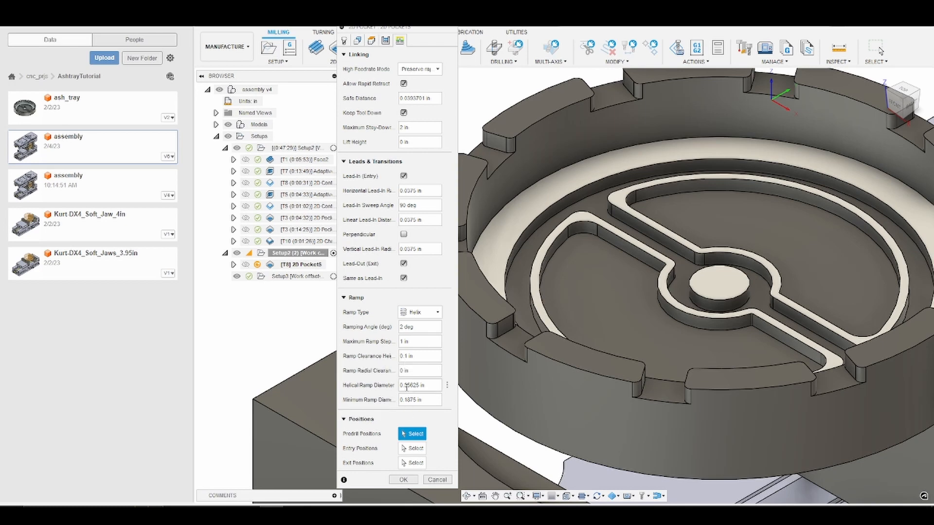
left_click(404, 355)
type("0")
key("Delete")
type("2")
left_click(406, 205)
key("BackSpace")
type("45")
left_click(400, 480)
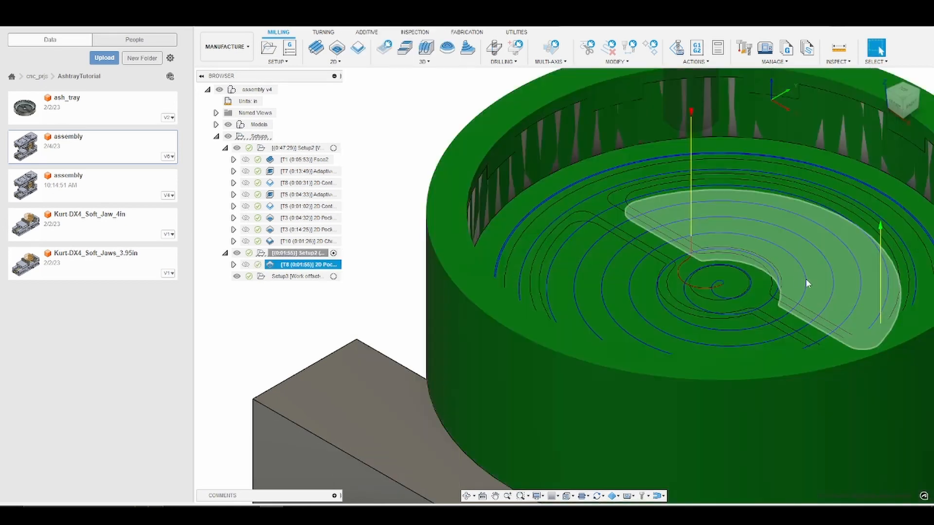
Step: Simulate the new 2D pocket toolpath and exit the simulation
scroll(805, 280, "down", 5)
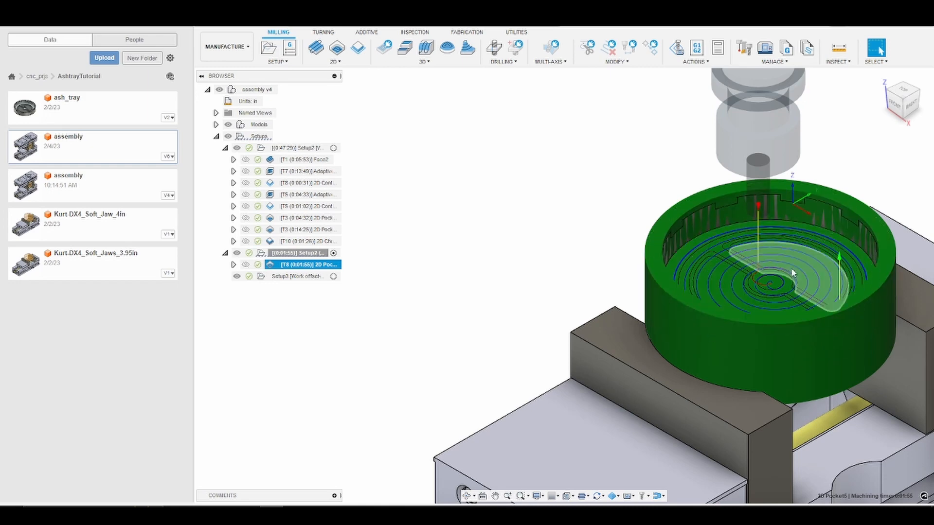
right_click(327, 267)
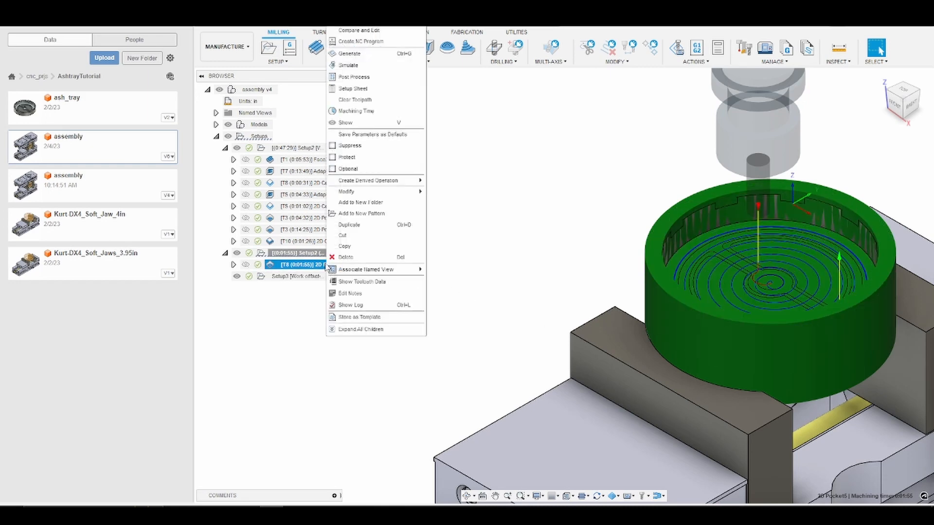
left_click(394, 74)
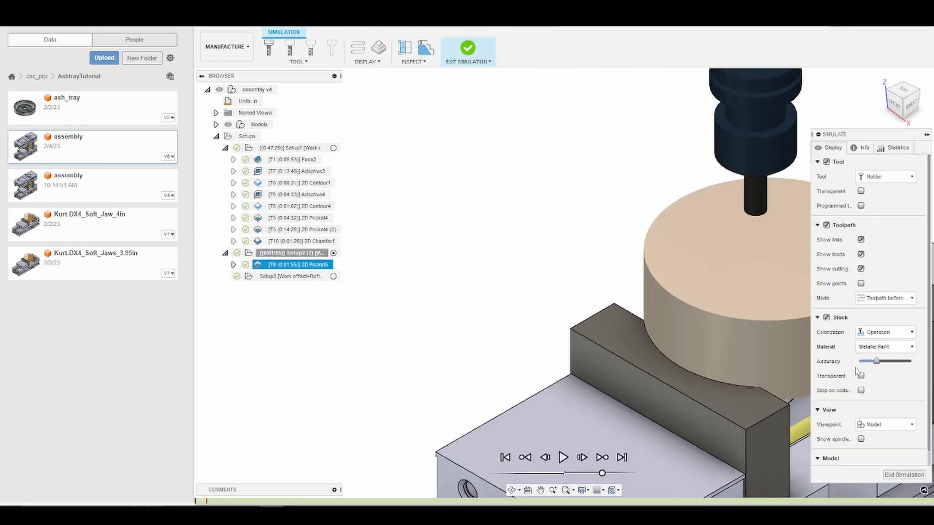
middle_click_drag(675, 274, 503, 288)
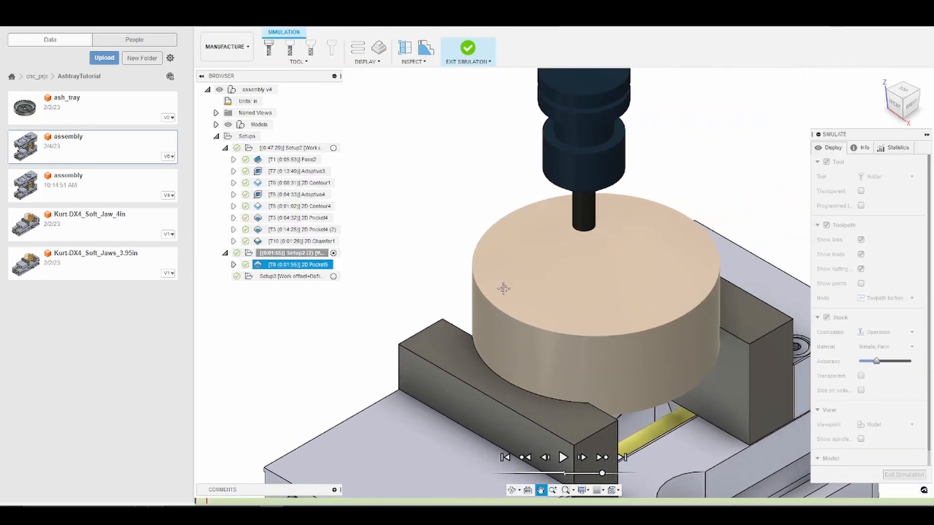
left_click(564, 457)
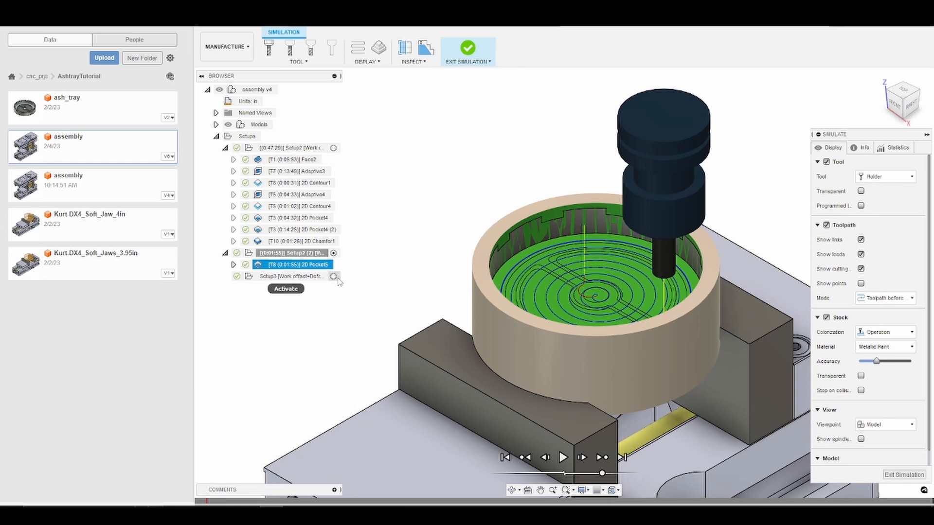
left_click(903, 475)
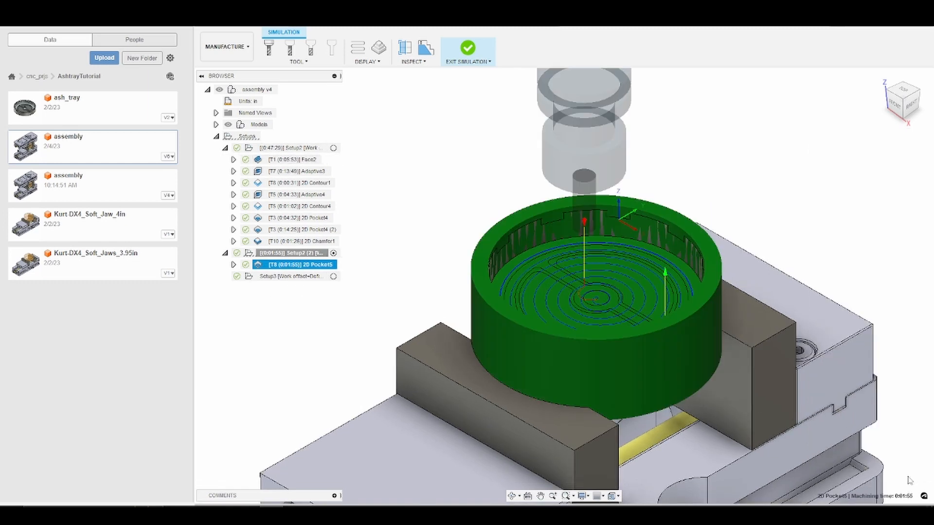
Step: Edit Setup2 (2) so its stock comes from the preceding setup with Continue Rest Machining enabled
right_click(291, 254)
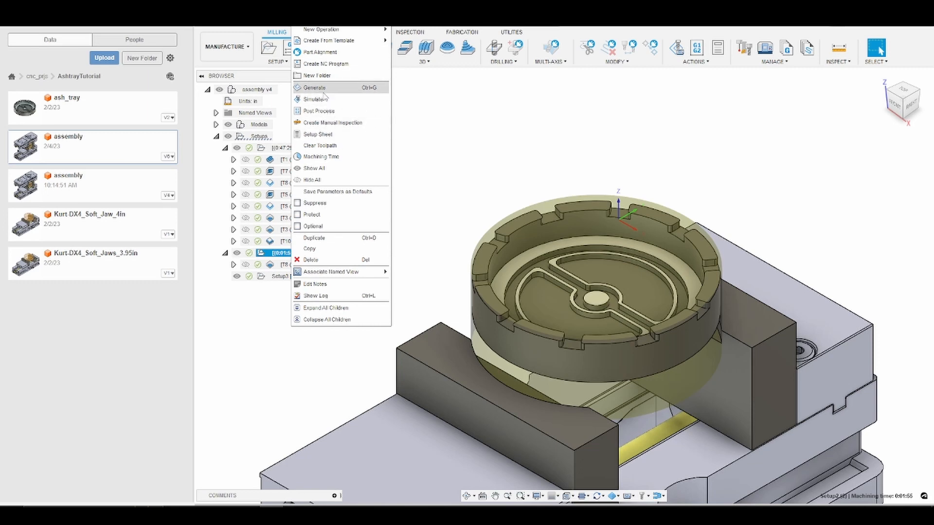
left_click(321, 24)
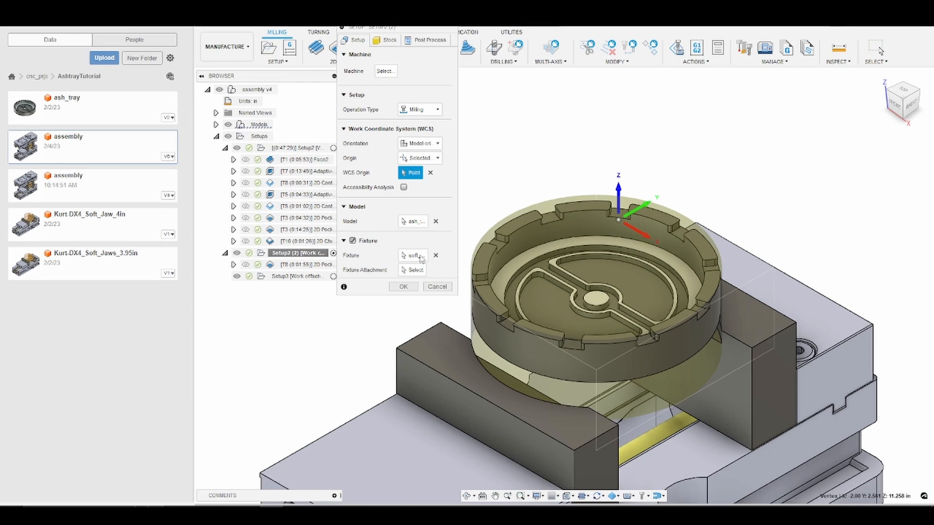
left_click(388, 41)
left_click(428, 69)
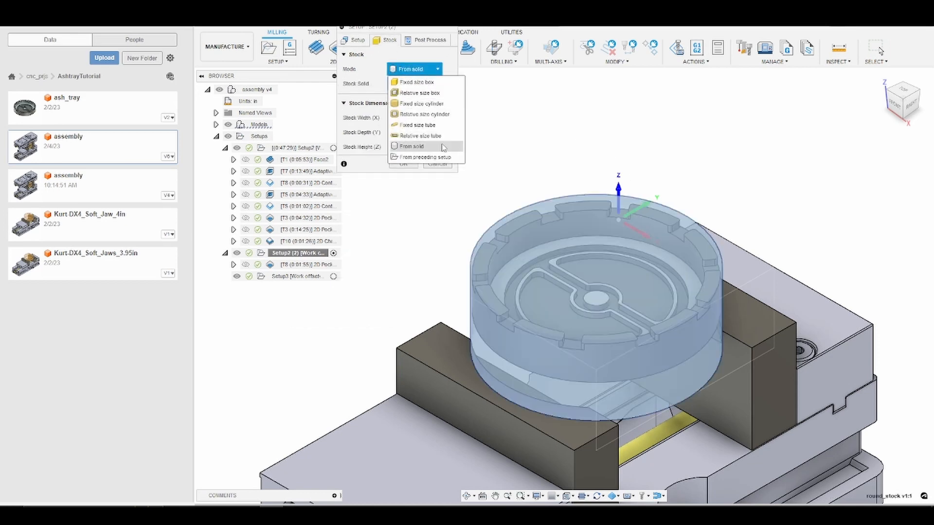
left_click(425, 157)
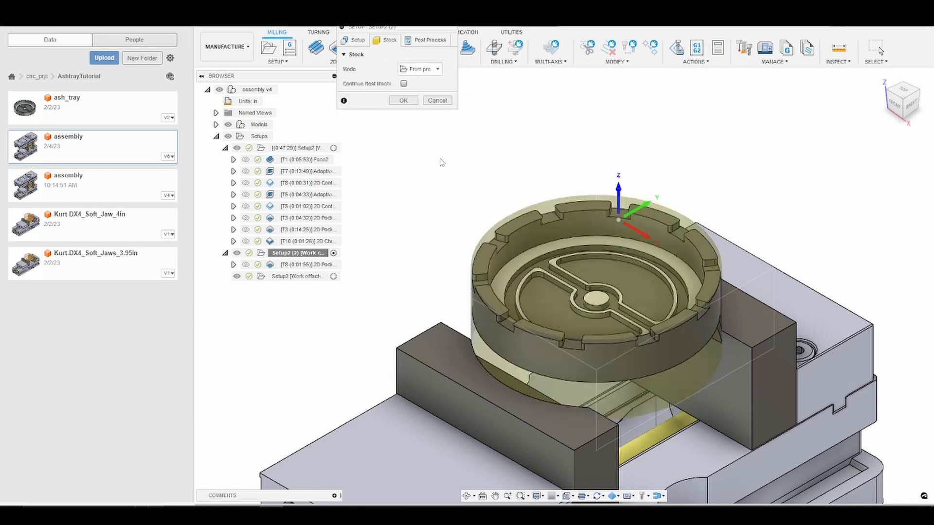
left_click(403, 83)
left_click(406, 102)
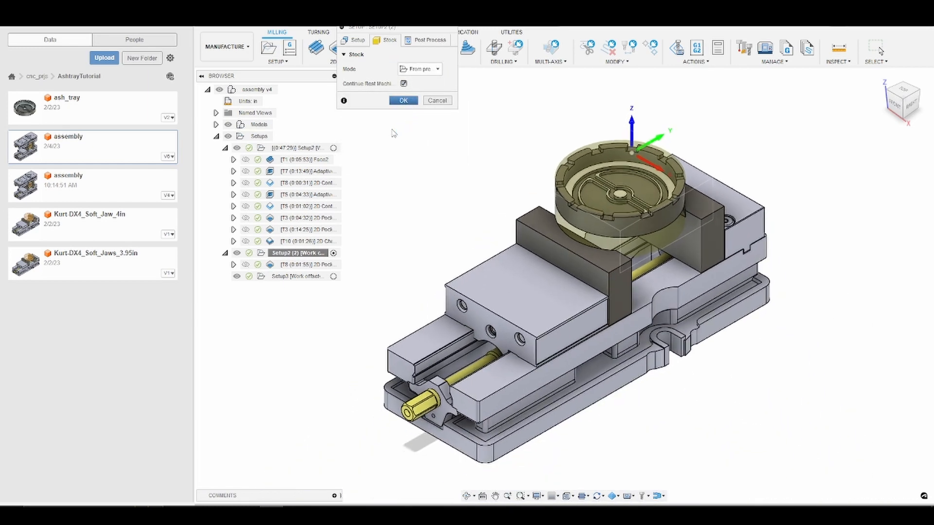
Step: Regenerate the toolpaths of Setup2 (2)
scroll(614, 203, "up", 3)
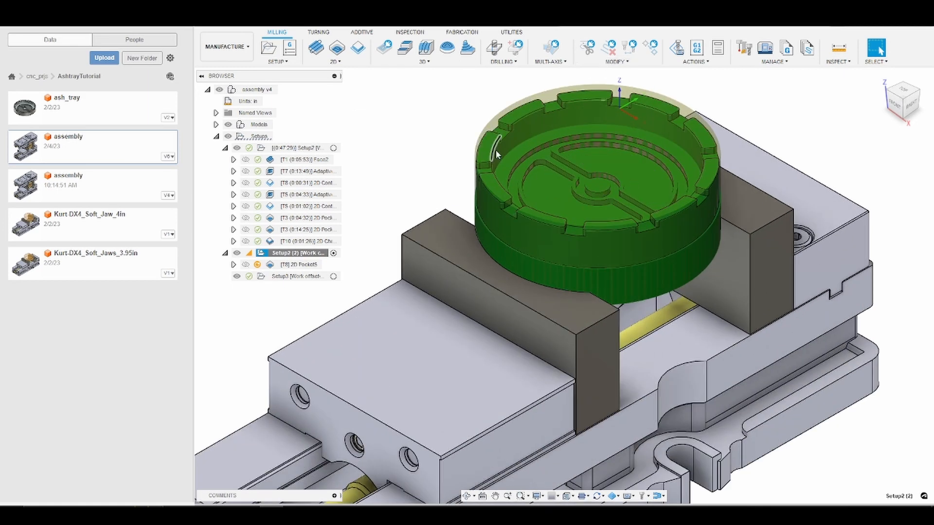
left_click(301, 264)
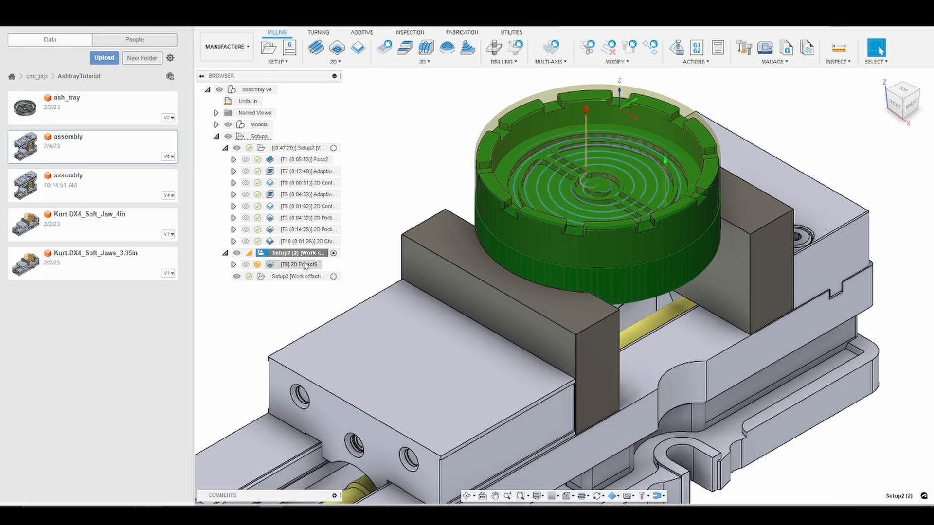
right_click(305, 254)
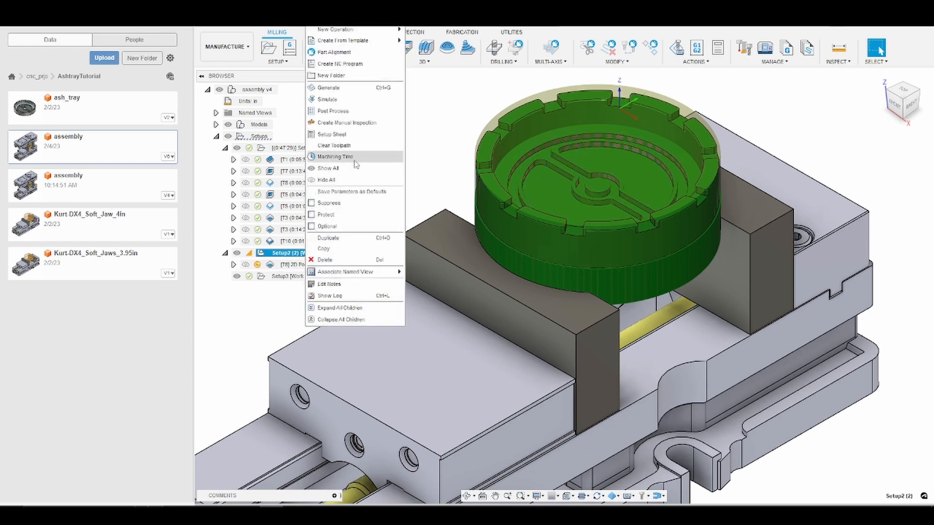
left_click(347, 92)
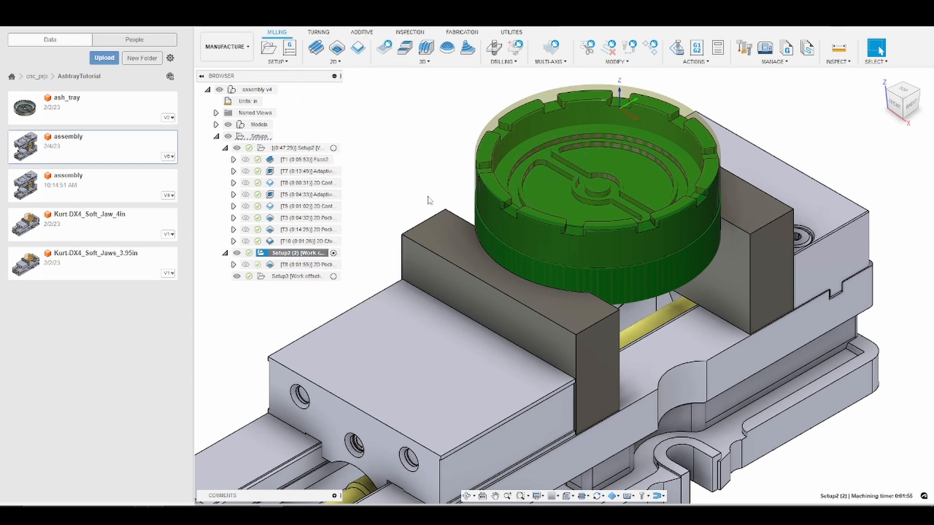
Step: Simulate Setup2 (2) and exit the simulation
right_click(304, 271)
left_click(346, 67)
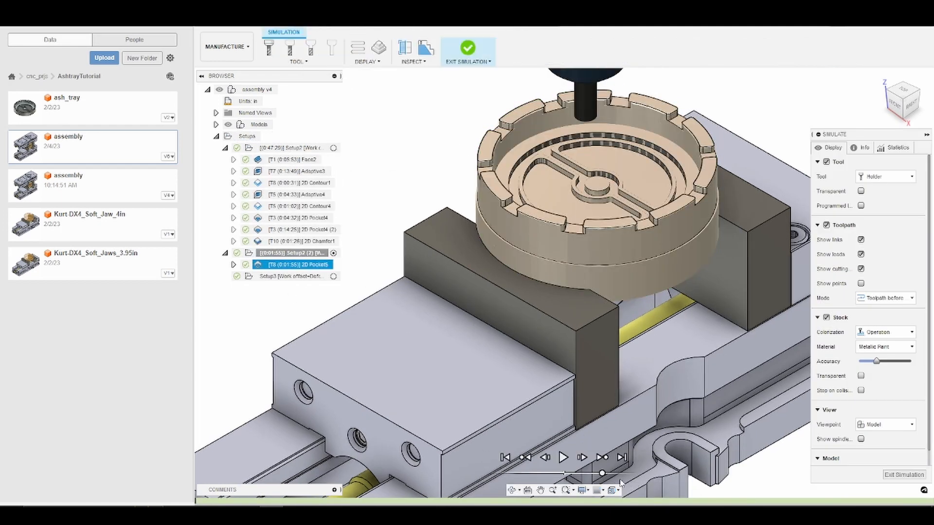
left_click_drag(598, 475, 592, 476)
left_click_drag(592, 474, 589, 473)
left_click(563, 458)
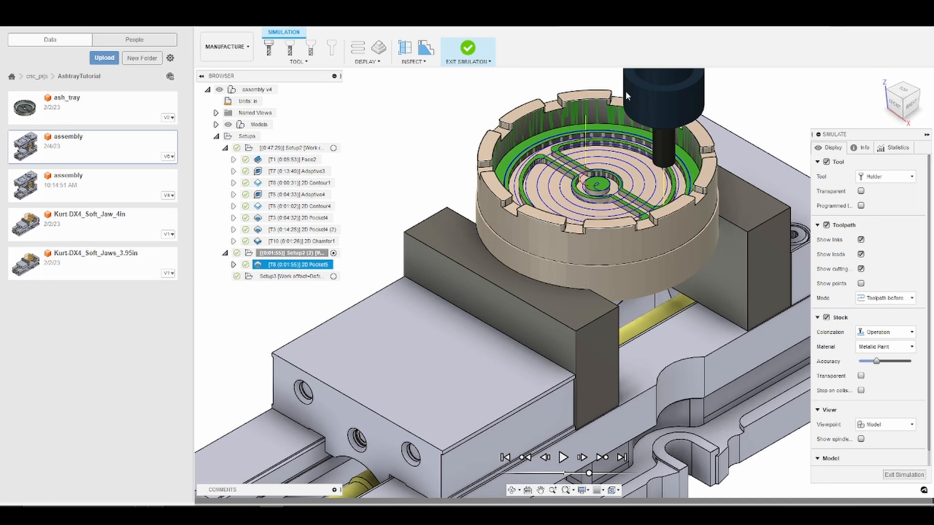
left_click(903, 475)
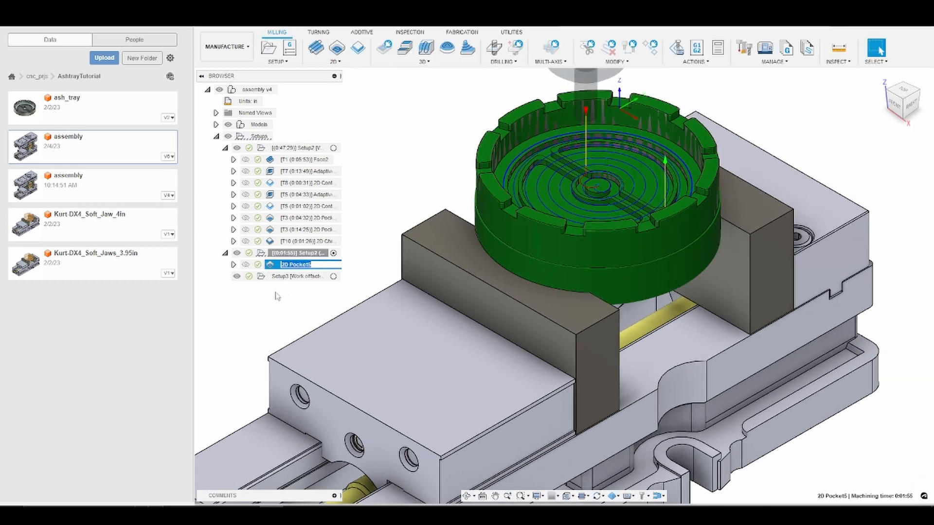
Step: Activate Setup3 and enable Continue Rest Machining in its stock settings
left_click(286, 263)
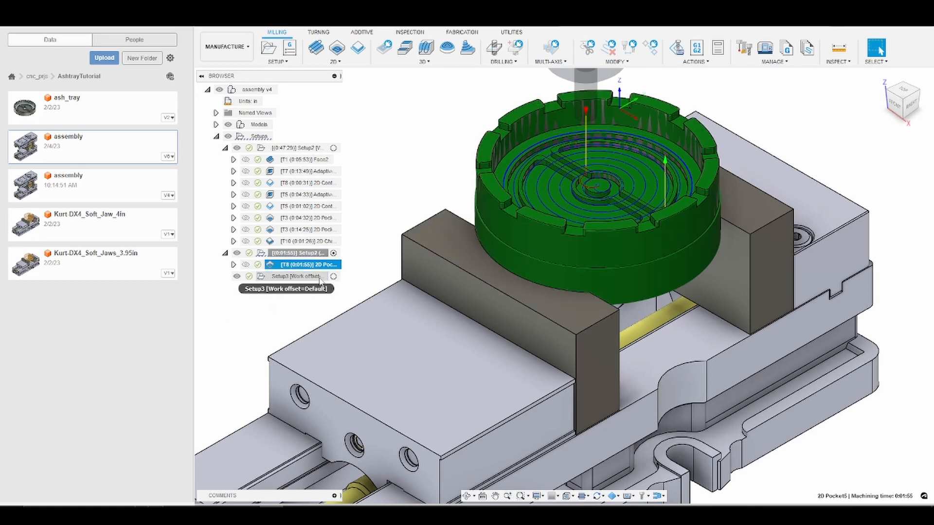
left_click(333, 276)
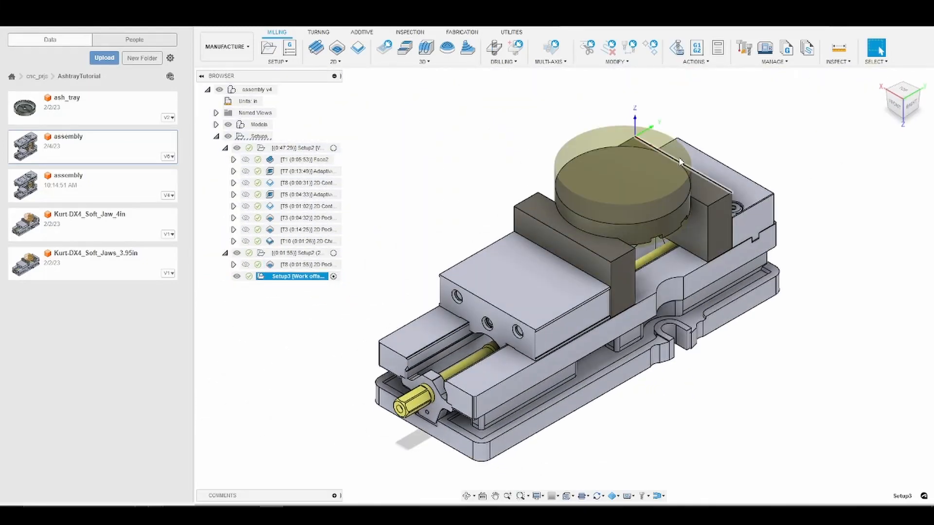
right_click(285, 277)
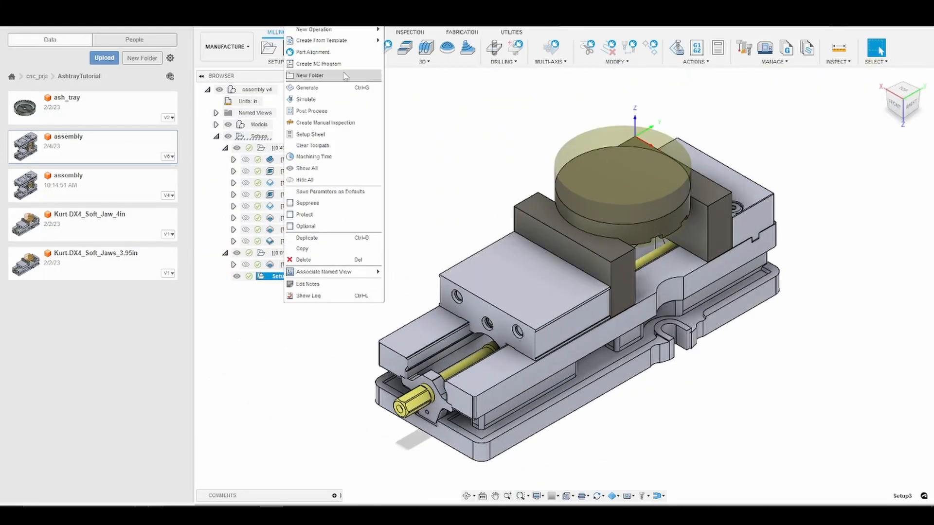
left_click(311, 18)
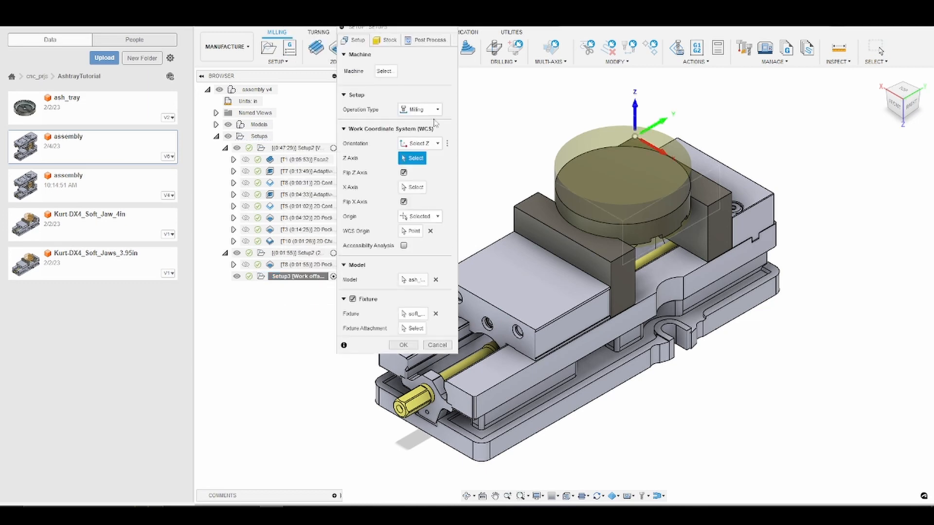
left_click(389, 45)
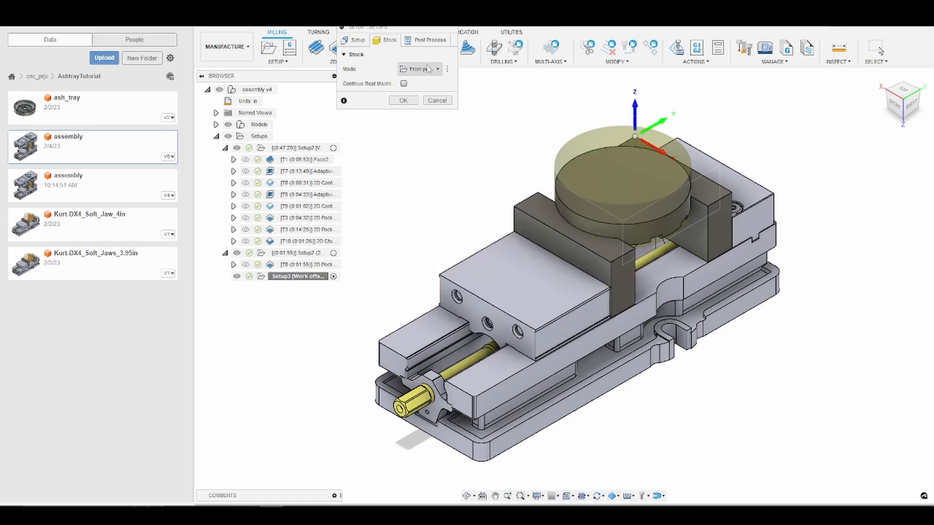
left_click(403, 83)
left_click(403, 101)
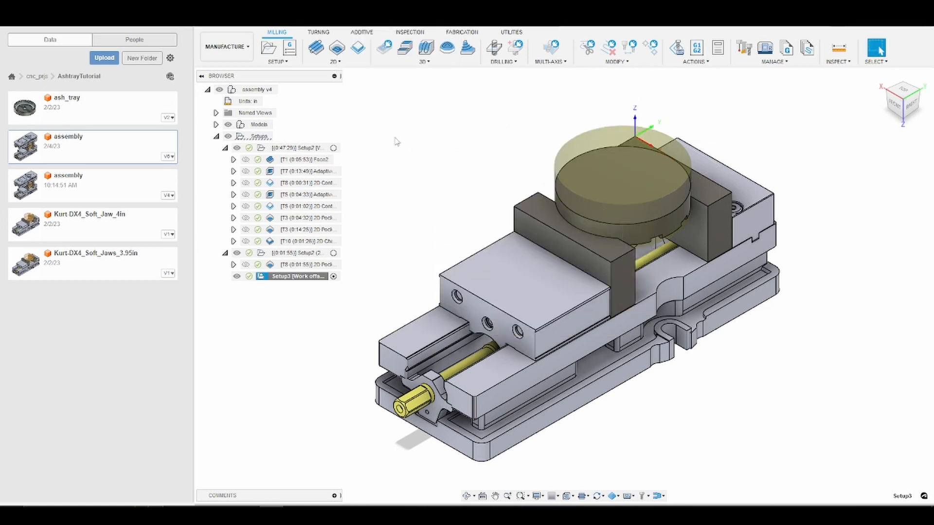
Step: Inspect the Setup3 stock on the vise from several viewpoints and return to the home view
scroll(661, 161, "up", 3)
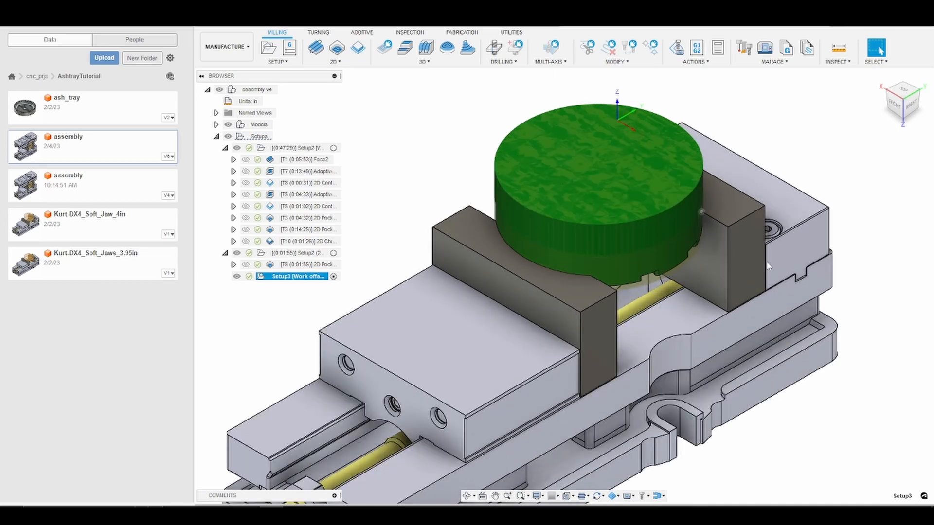
scroll(462, 271, "down", 1)
middle_click_drag(462, 272, 504, 264, "shift")
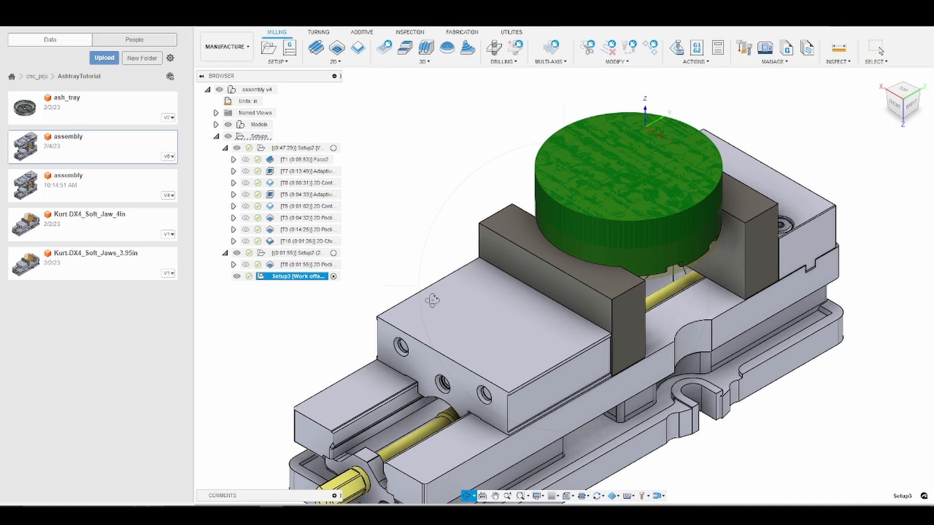
left_click_drag(420, 271, 490, 283)
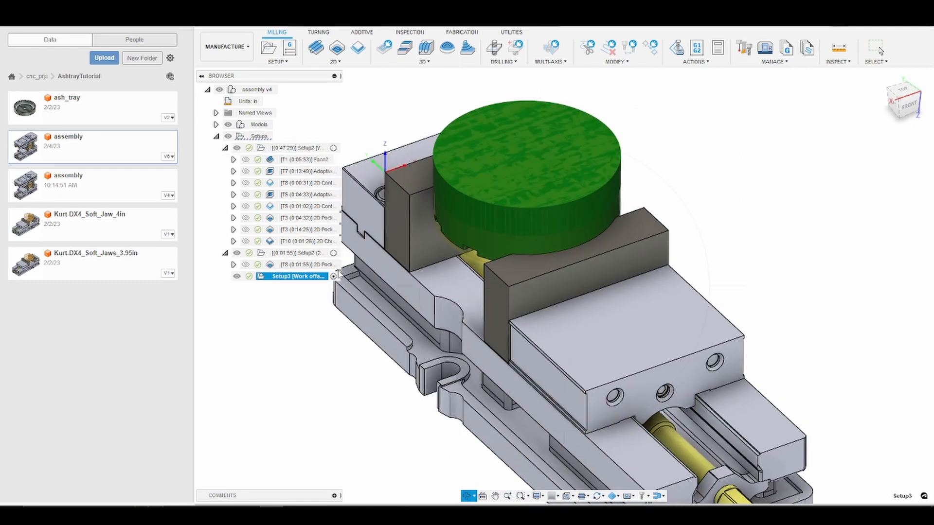
scroll(558, 335, "up", 3)
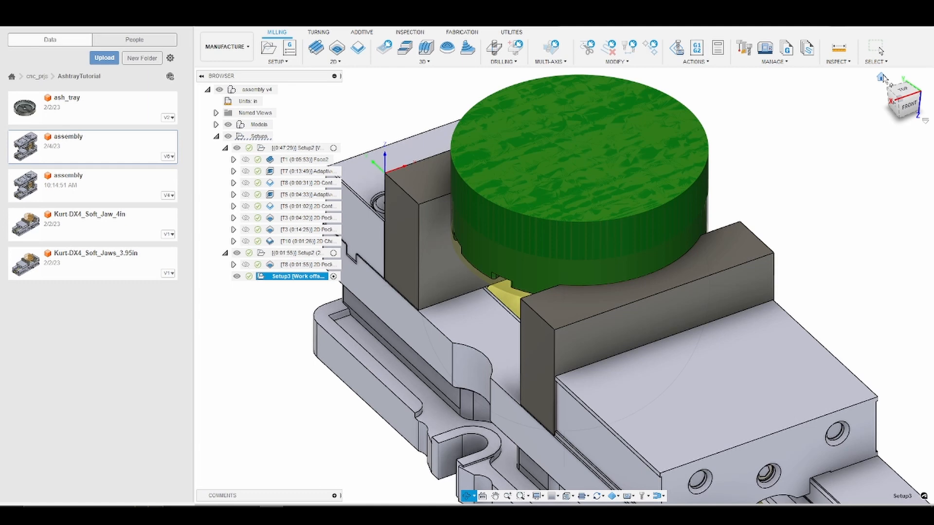
left_click(880, 78)
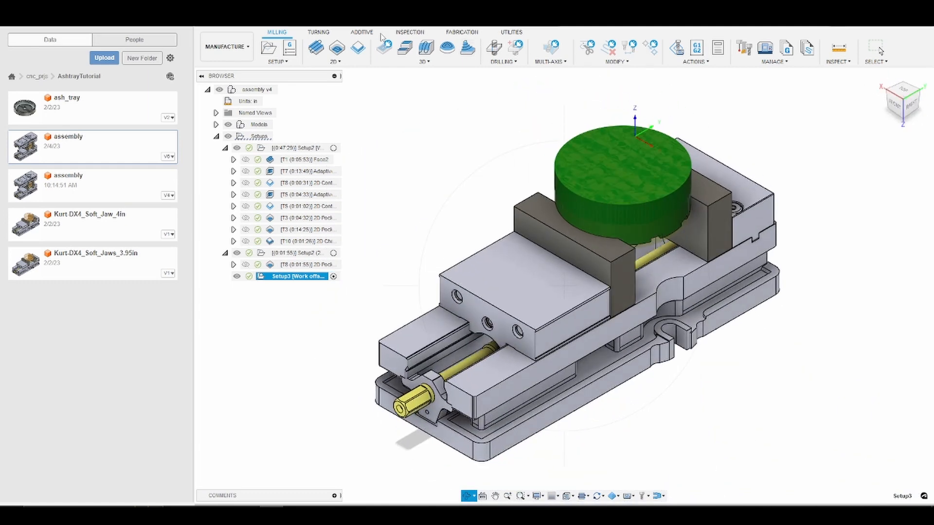
Step: Start a 3D Adaptive Clearing operation in Setup3 using tool #7, the Ø3/8" gorilla chimpbreaker from the 770m library
left_click(338, 64)
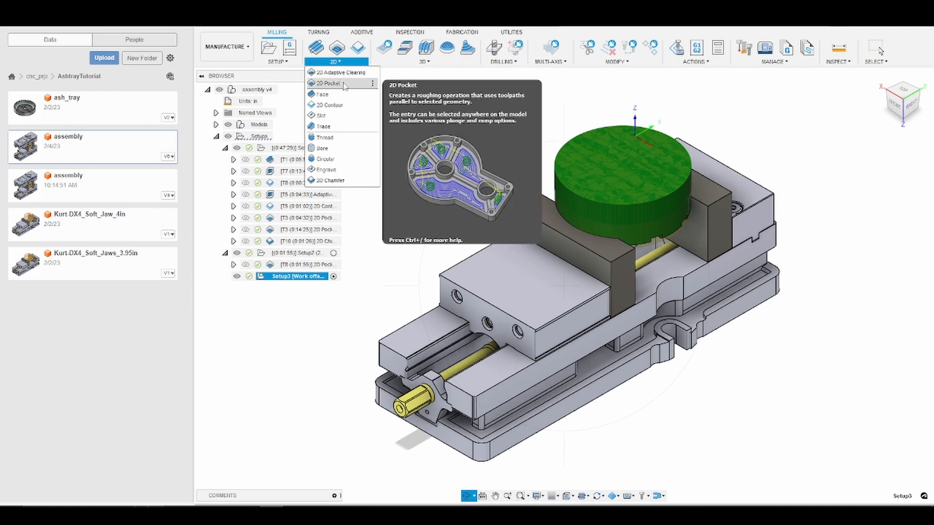
left_click(408, 62)
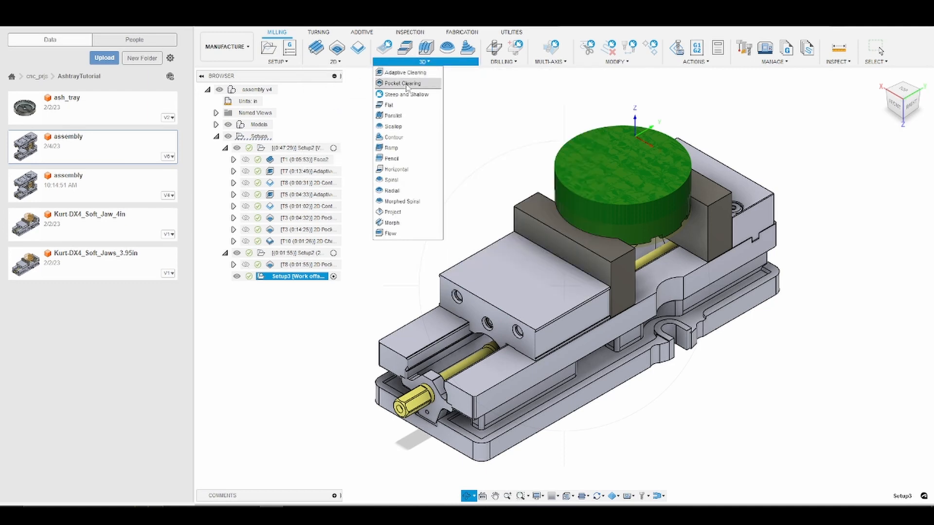
left_click(406, 72)
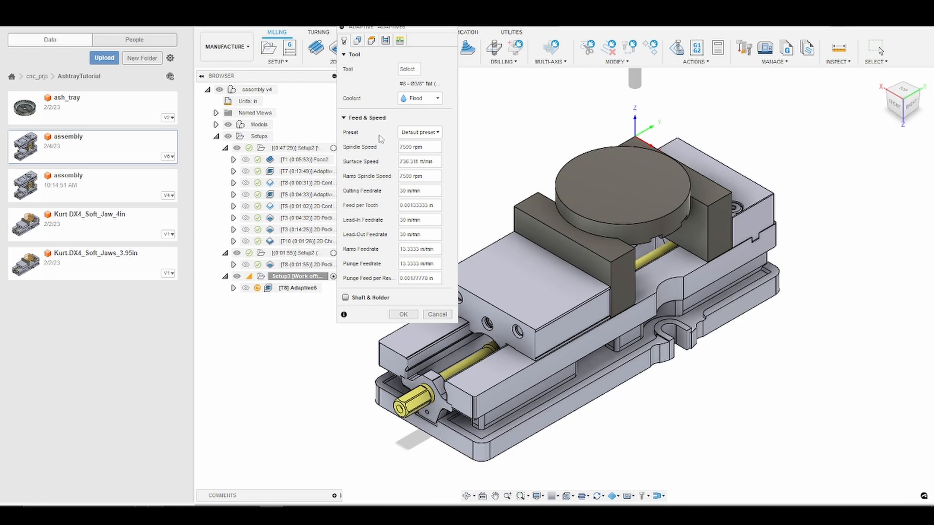
left_click(407, 69)
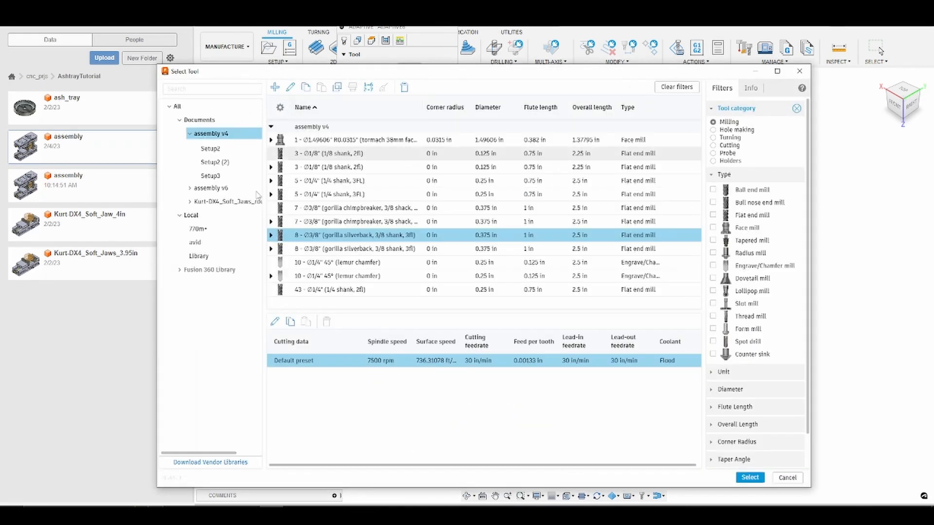
left_click(209, 230)
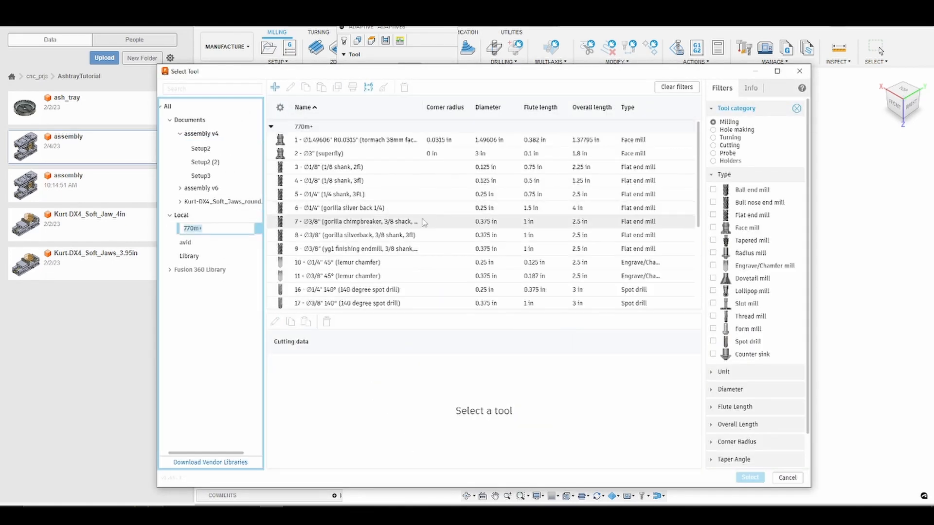
left_click(394, 226)
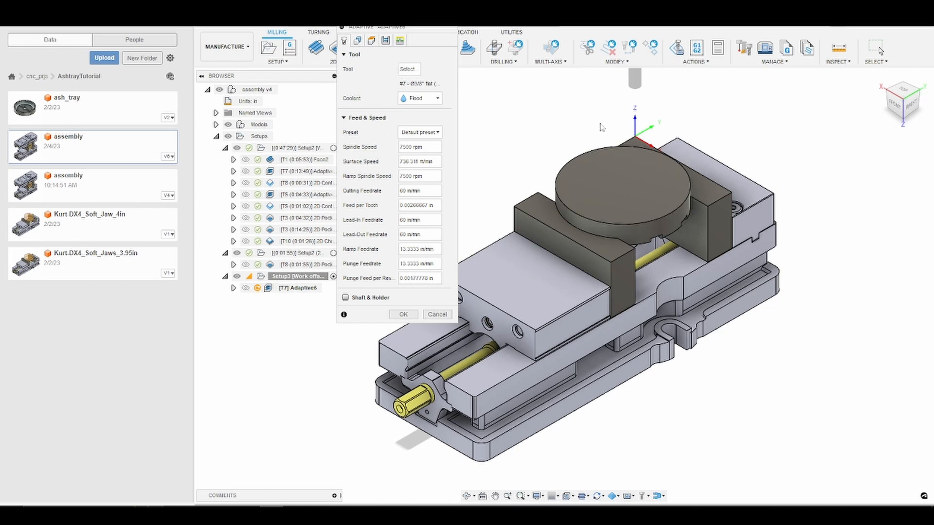
Step: Set the adaptive operation's bottom height to Model top
left_click(373, 42)
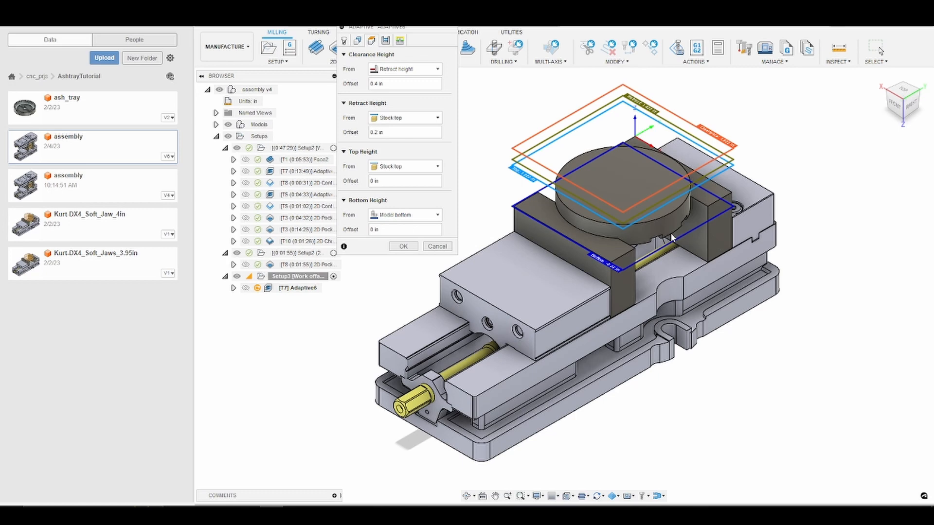
left_click(403, 215)
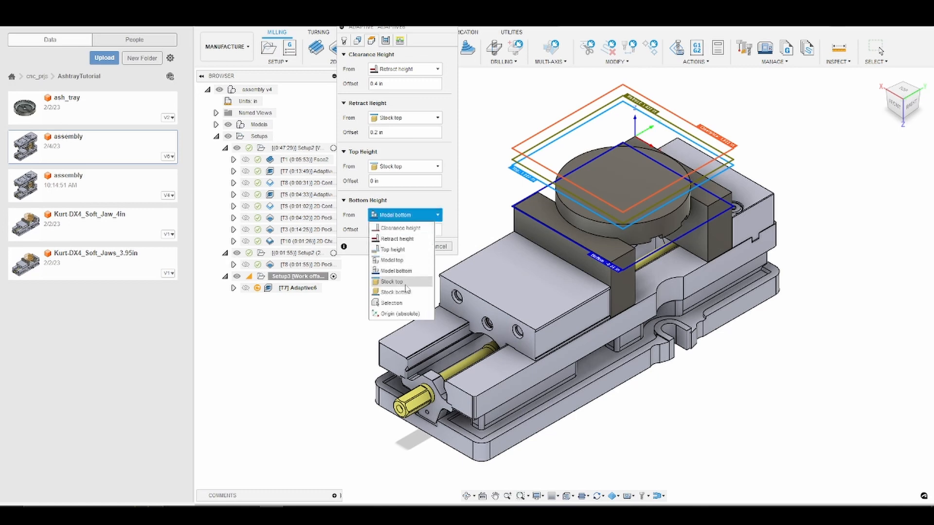
left_click(396, 261)
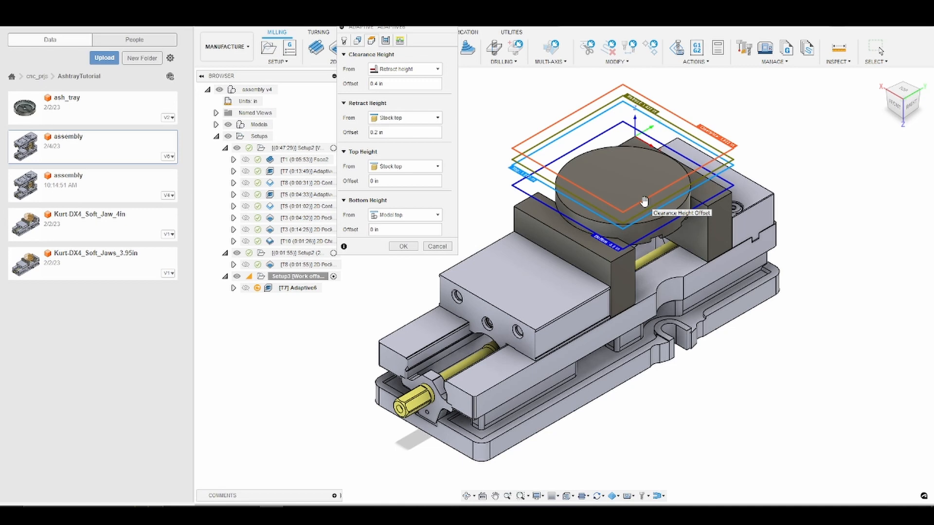
Step: Set the optimal load to 0.03 in and axial stock to leave to 0.02 in, then confirm the adaptive operation
left_click(385, 42)
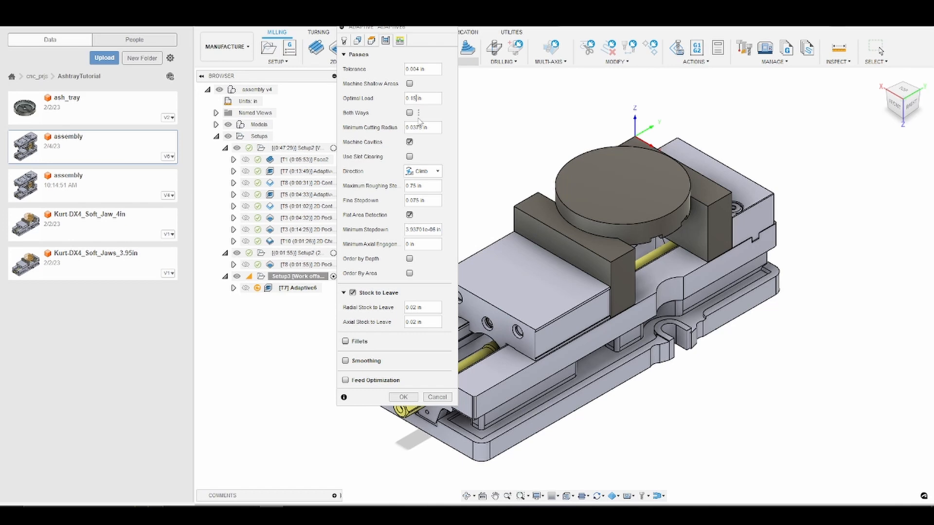
type(".03")
left_click(412, 323)
type(".02")
left_click(399, 40)
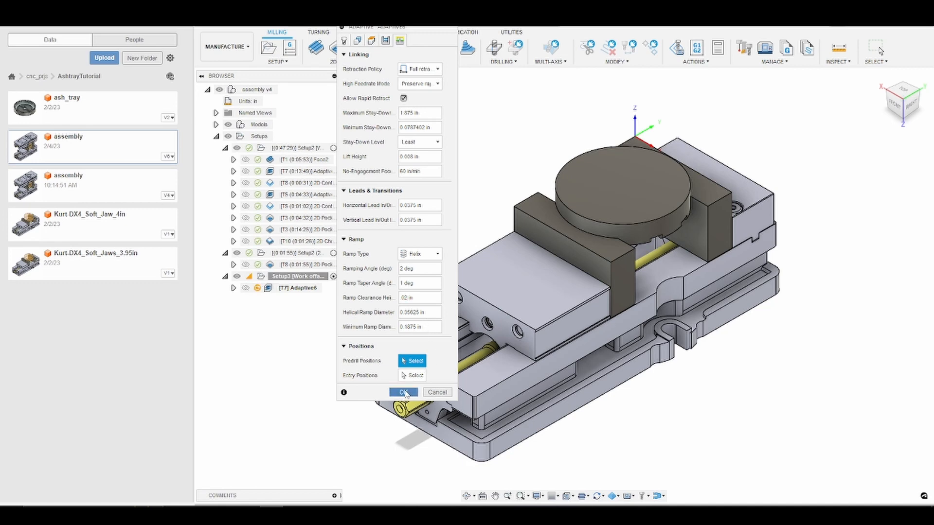
left_click(403, 392)
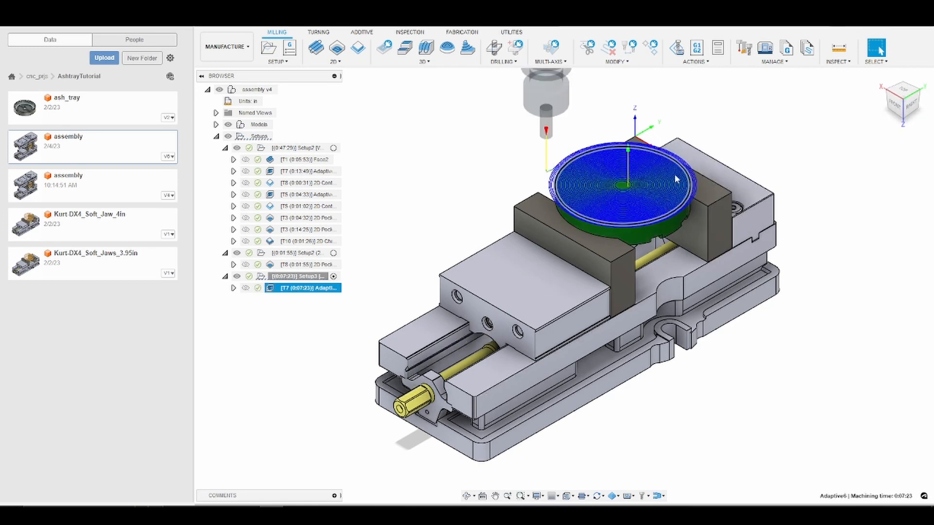
Step: Simulate the Setup3 adaptive clearing operation, playing and scrubbing through its toolpath on the stock, then exit the simulation
right_click(310, 287)
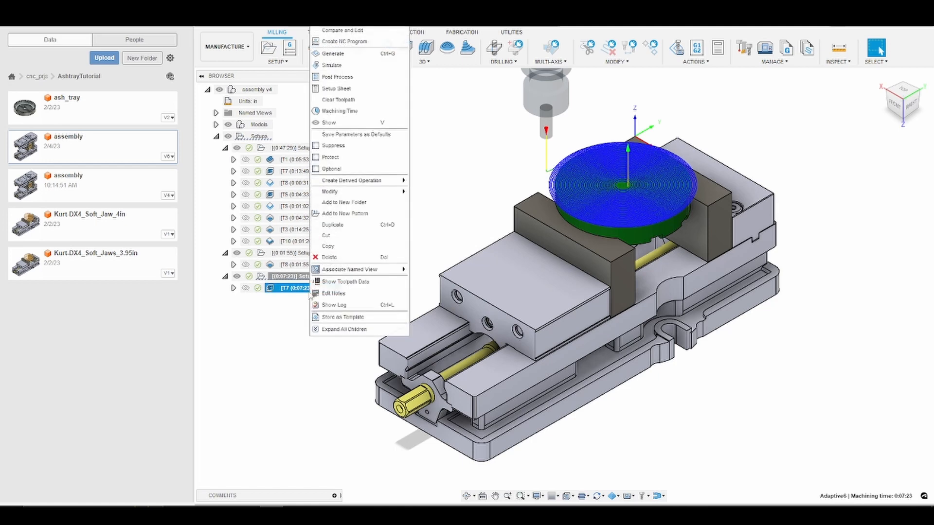
left_click(353, 68)
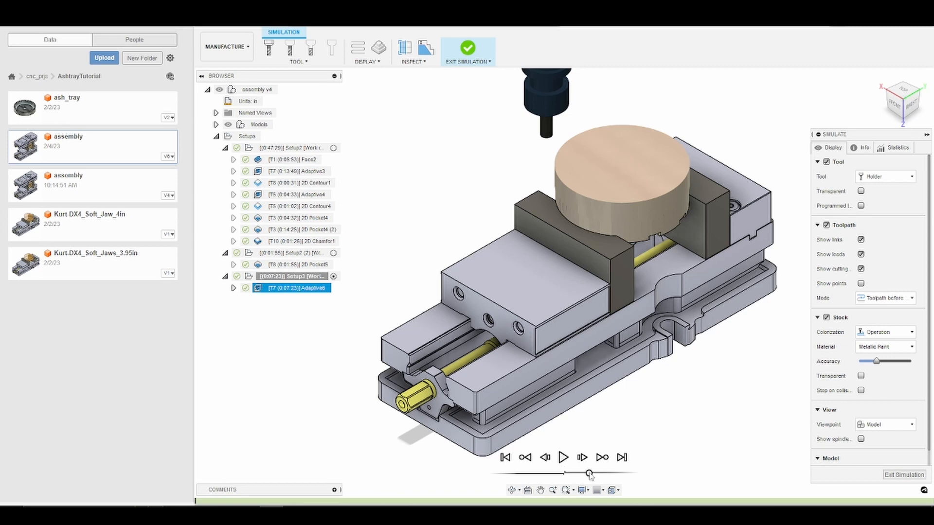
left_click_drag(590, 473, 586, 473)
left_click(565, 459)
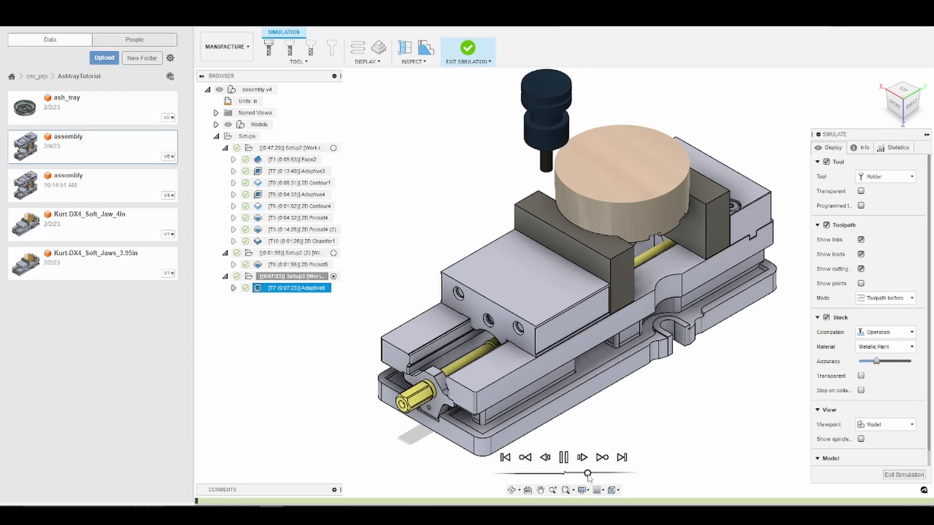
left_click_drag(585, 473, 599, 474)
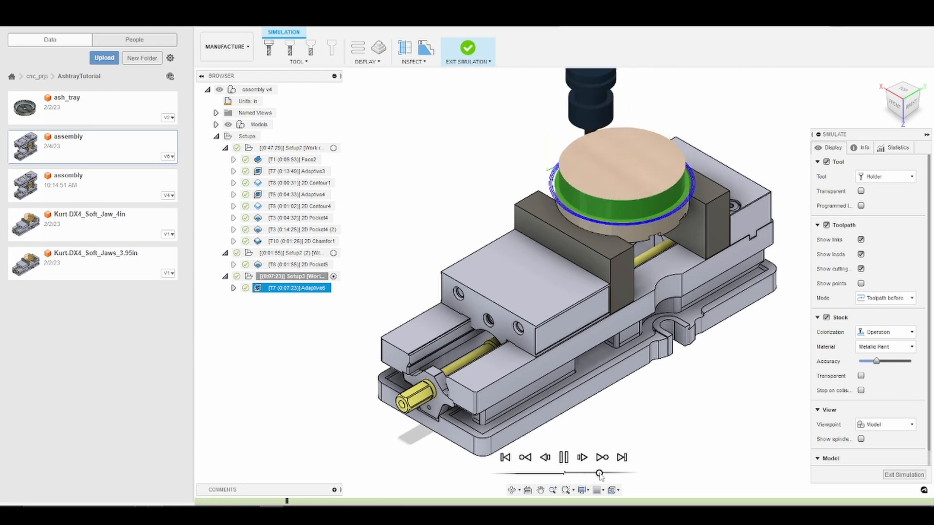
left_click(563, 458)
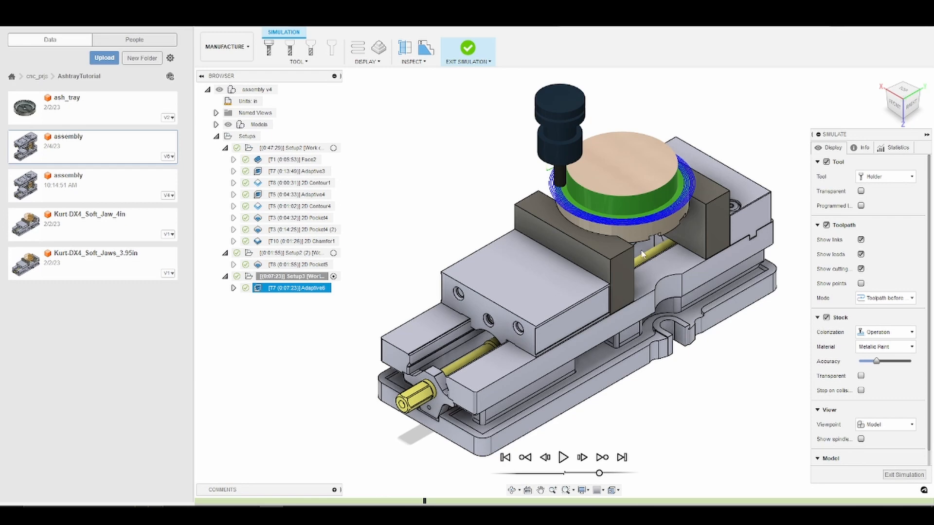
scroll(631, 224, "up", 3)
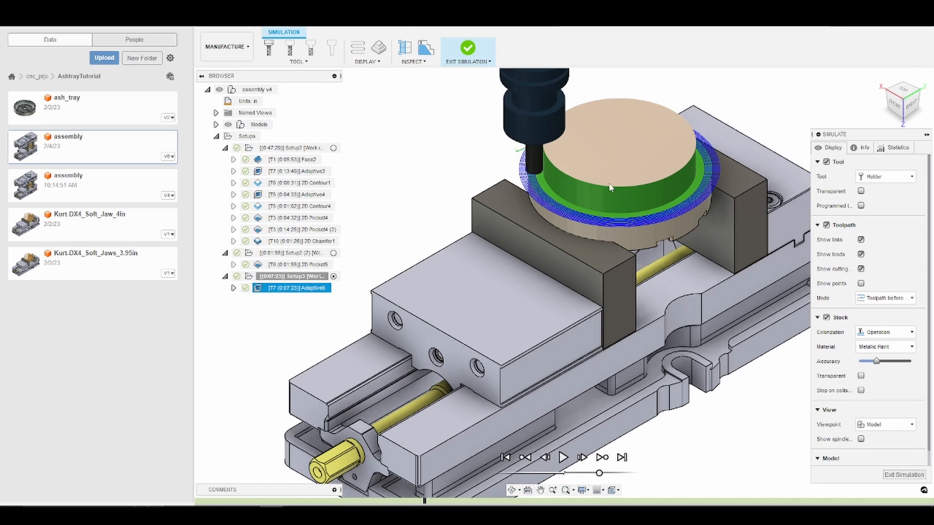
scroll(610, 192, "up", 2)
scroll(608, 191, "down", 3)
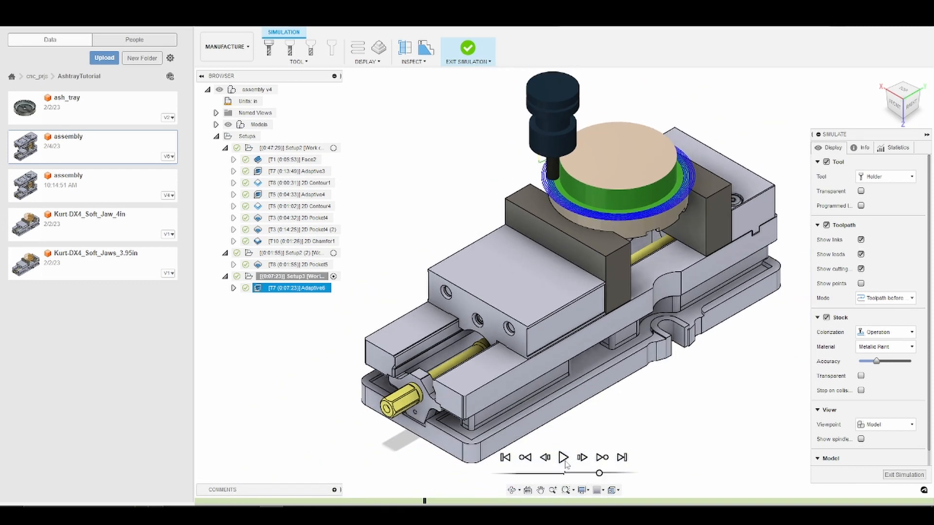
left_click(564, 460)
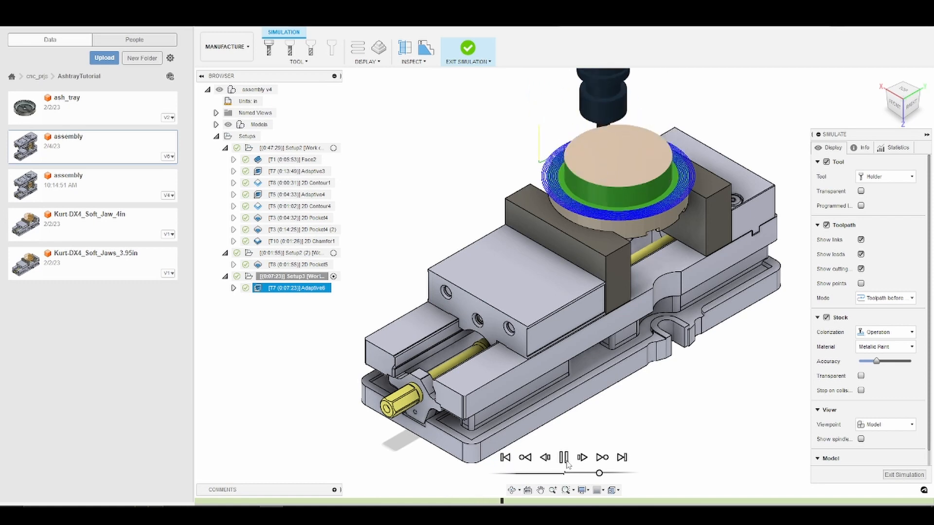
left_click_drag(600, 473, 607, 473)
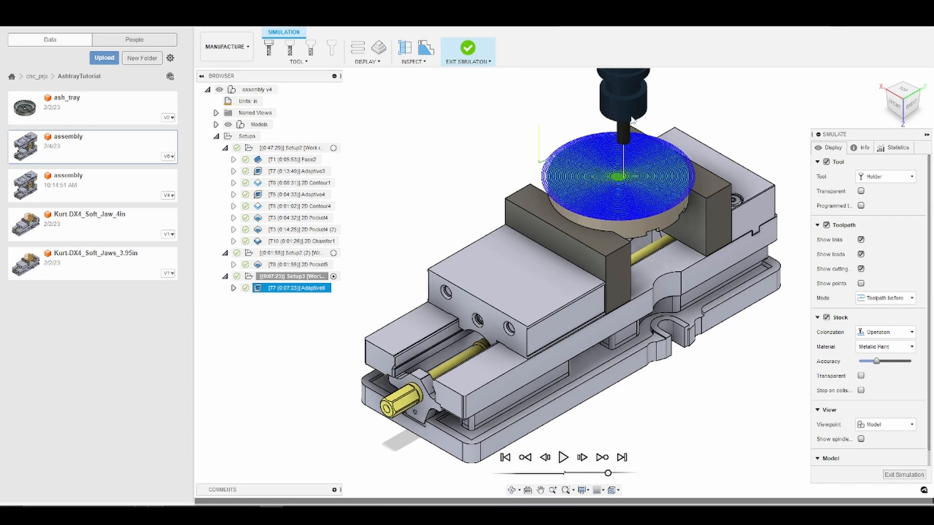
left_click(904, 474)
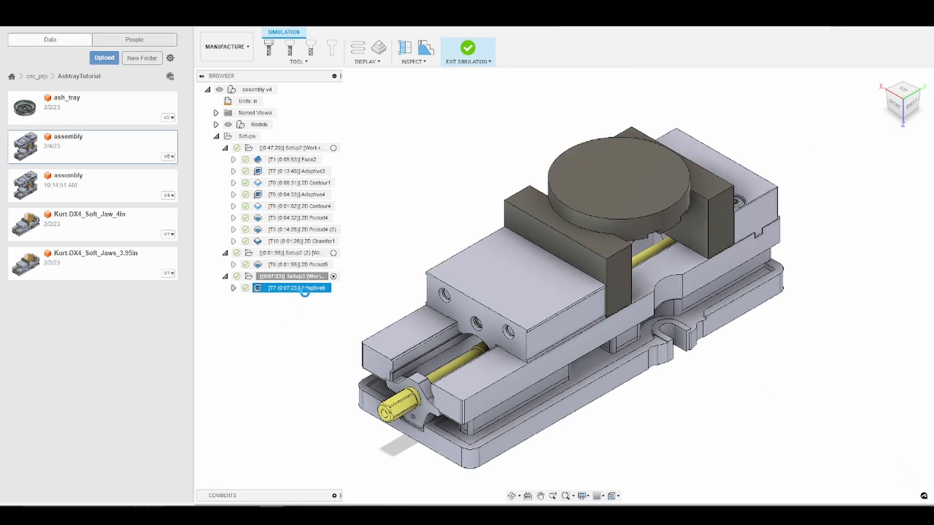
left_click(328, 289)
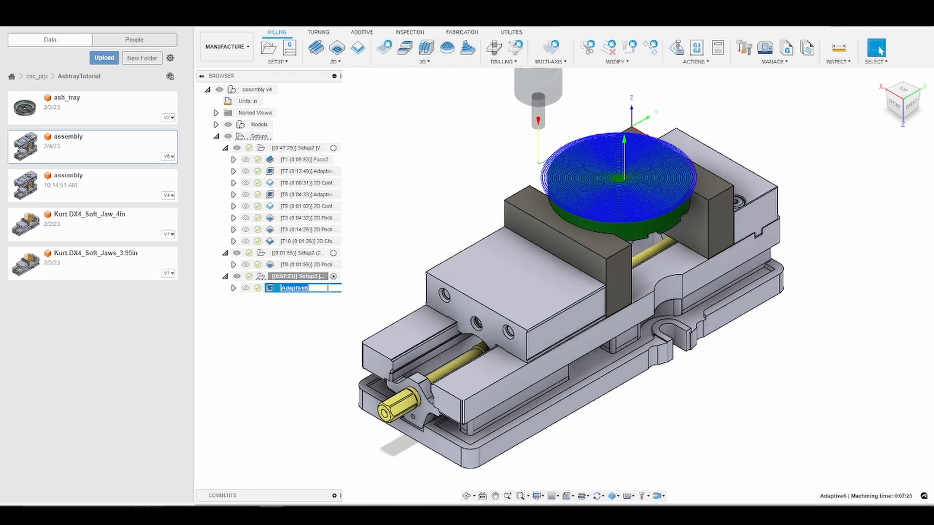
left_click(303, 329)
left_click(300, 292)
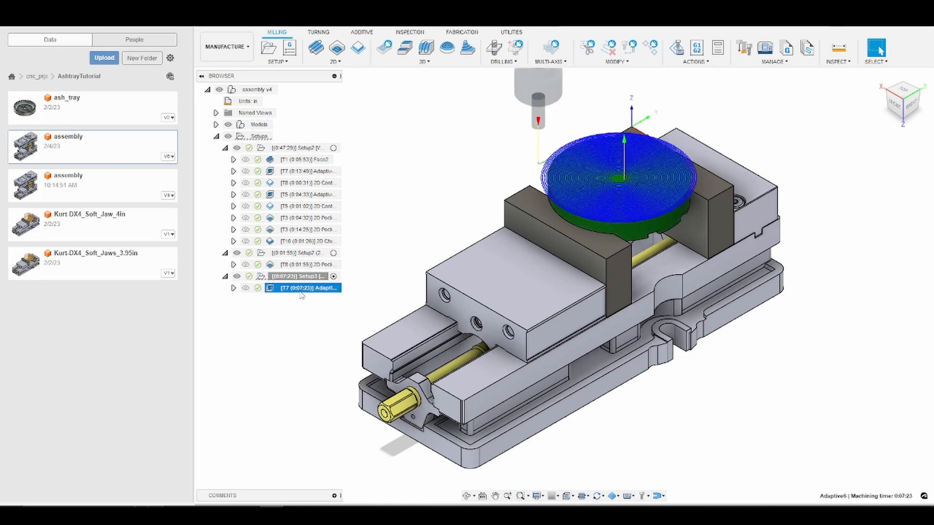